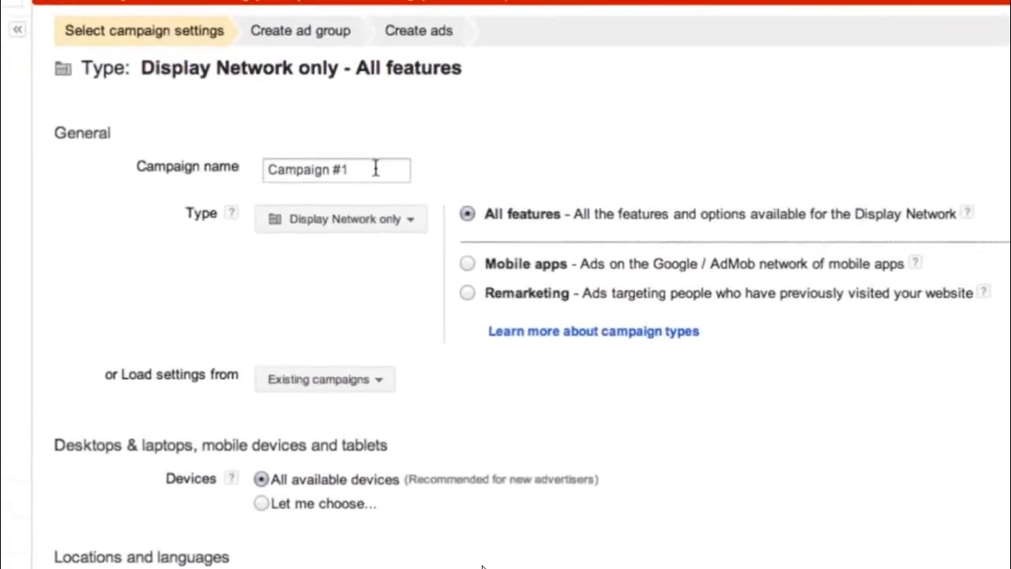
Name the campaign "Dropmyemail Unlimited Storage".
drag(373, 254, 277, 249)
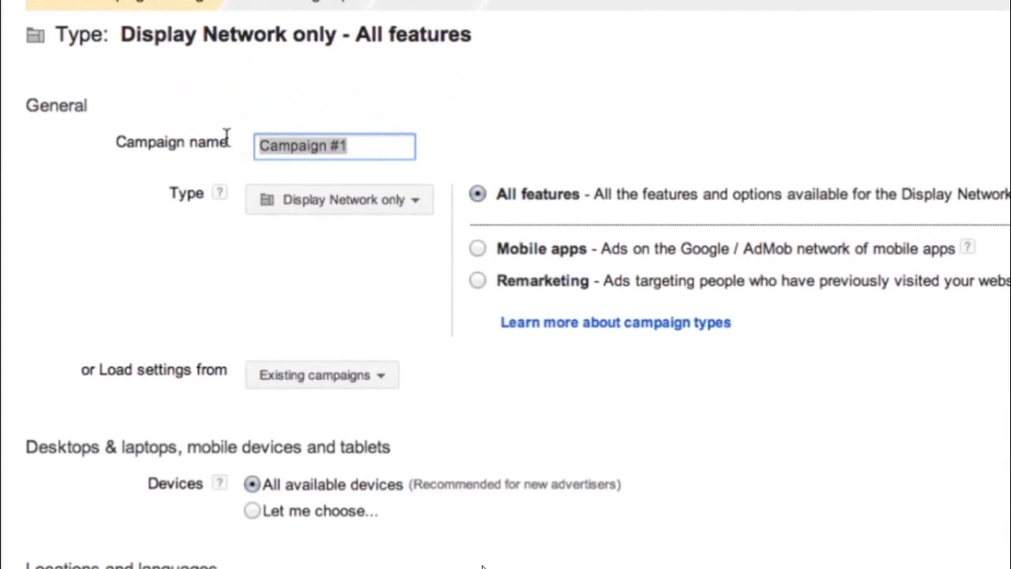
text(Dropmyemail )
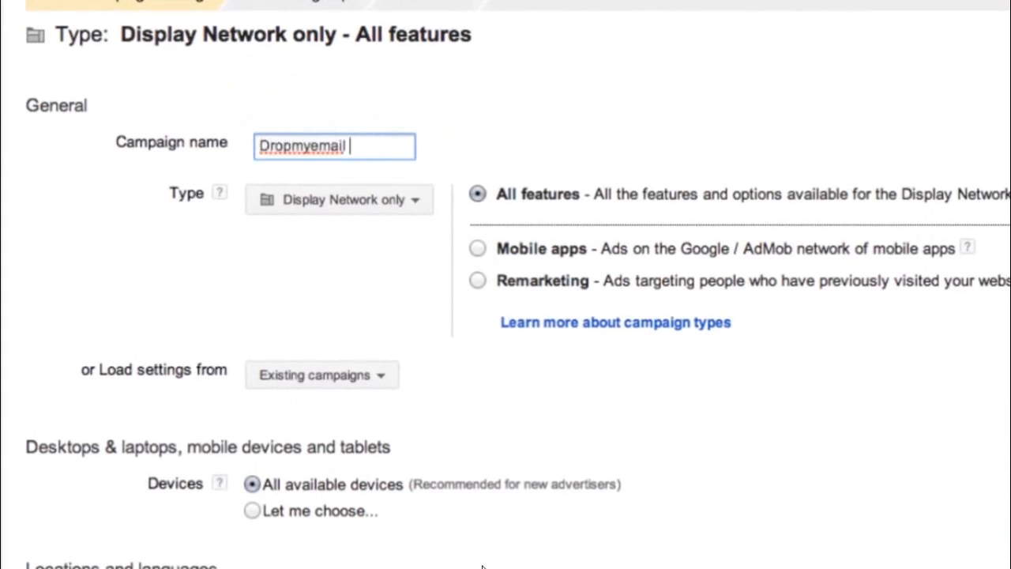
text(Unlimited)
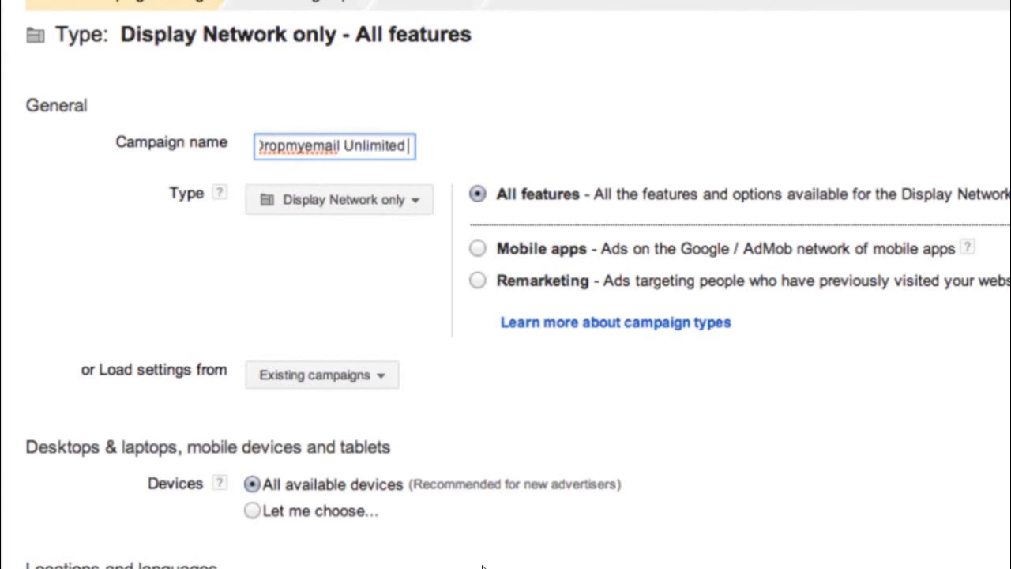
text( Stoage)
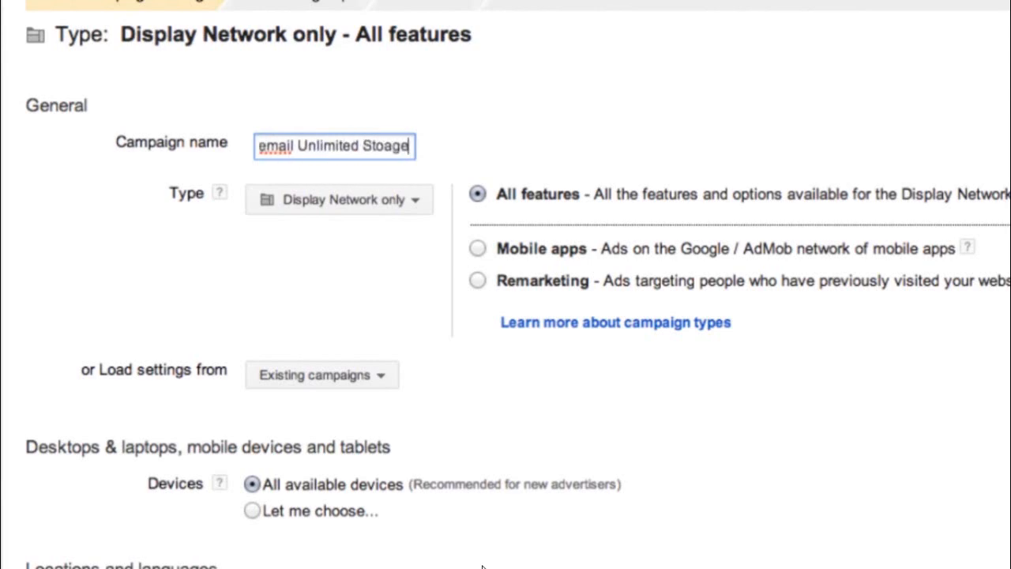
key(BackSpace)
key(BackSpace)
key(BackSpace)
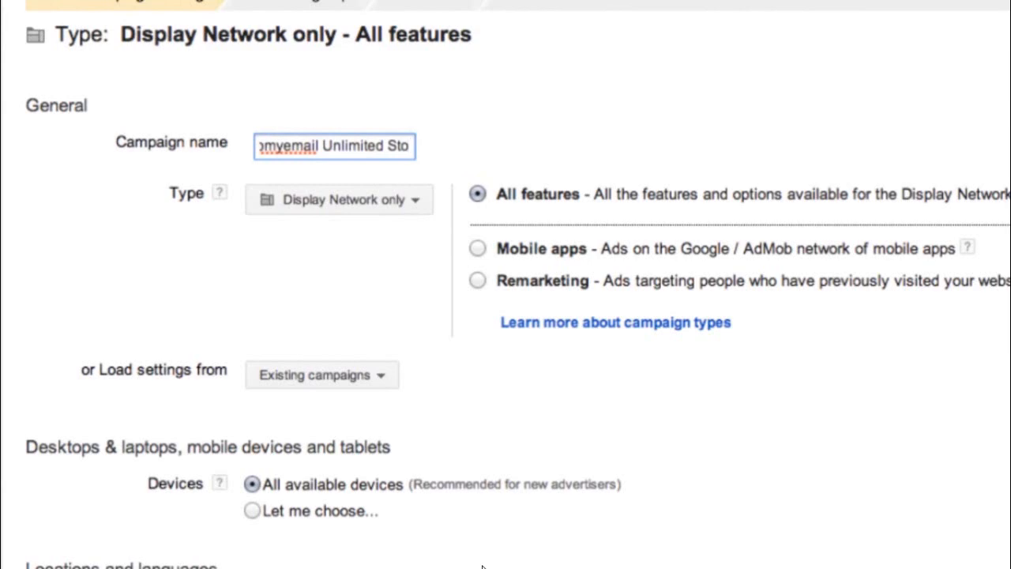
text(rage)
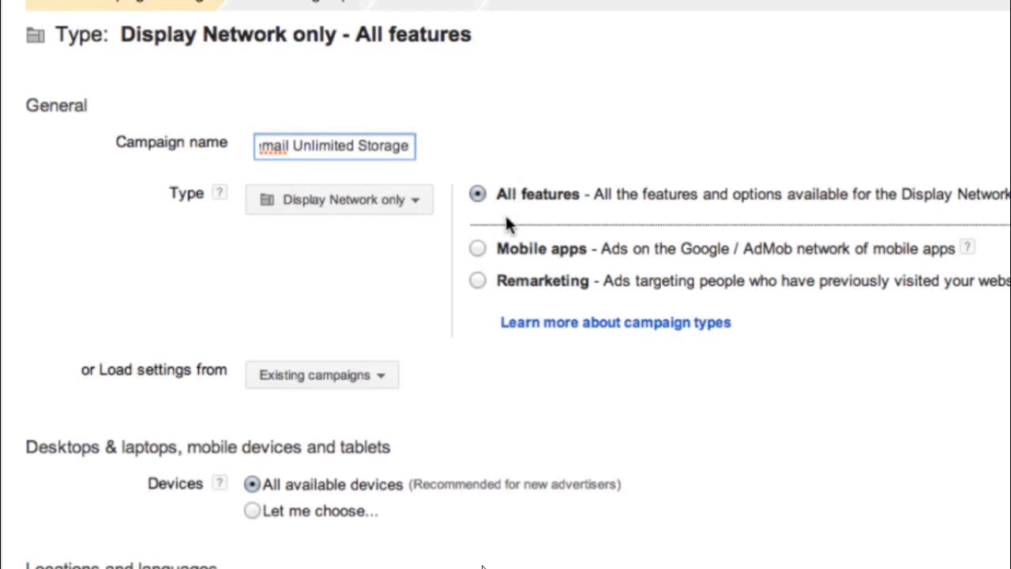
Load the campaign settings from the existing campaign "Helplearn Workshop".
scroll(409, 306, down, 5)
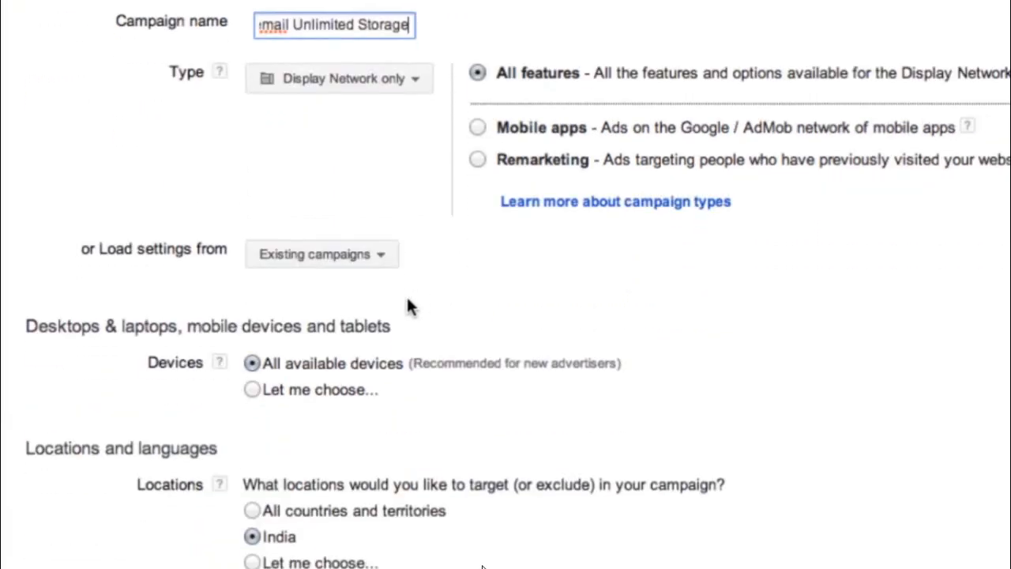
scroll(408, 306, down, 2)
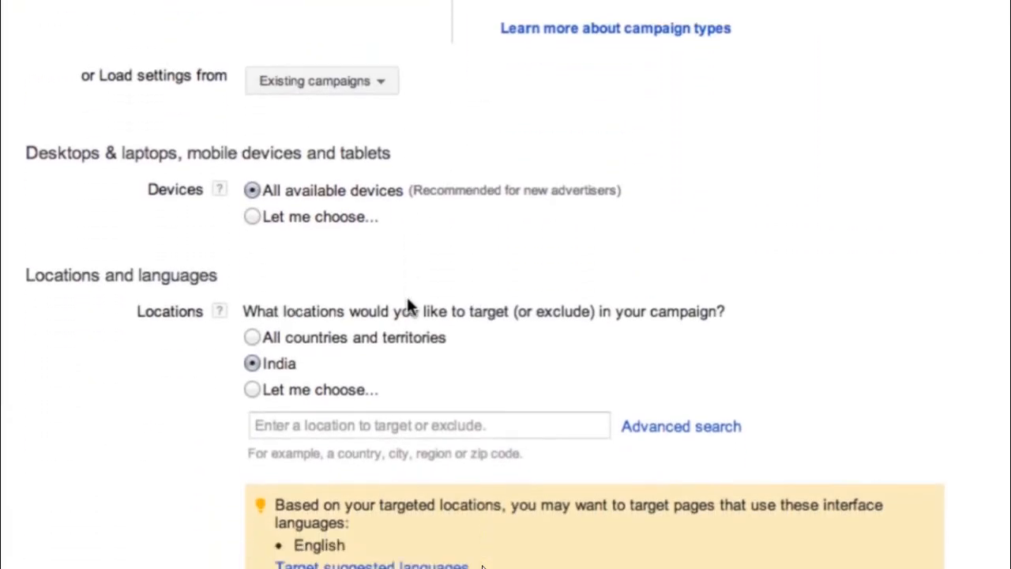
click(321, 79)
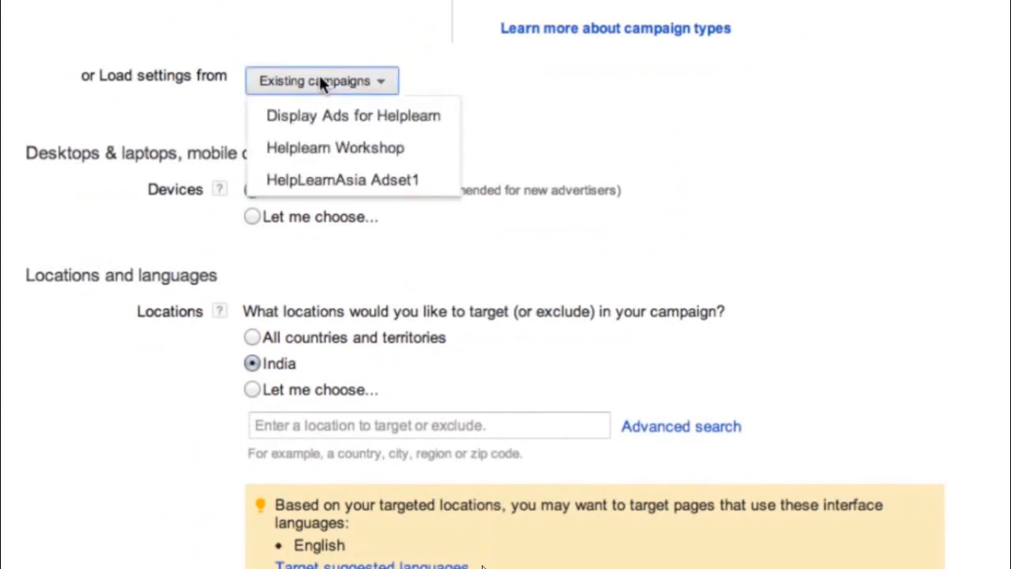
click(330, 158)
click(773, 71)
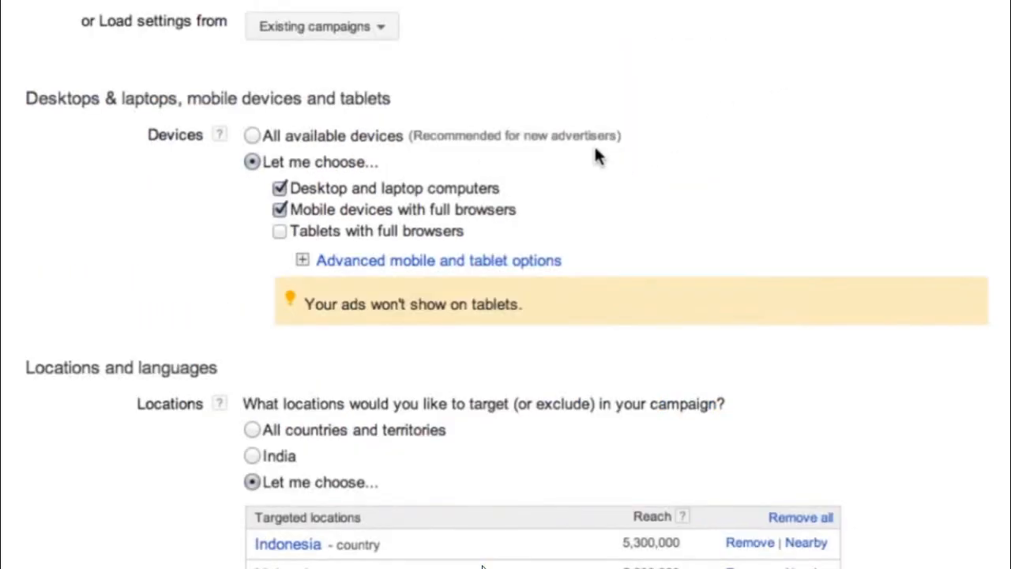
Remove the city New York, New York, United States from the campaign's targeted locations.
scroll(499, 174, down, 1)
scroll(499, 183, down, 8)
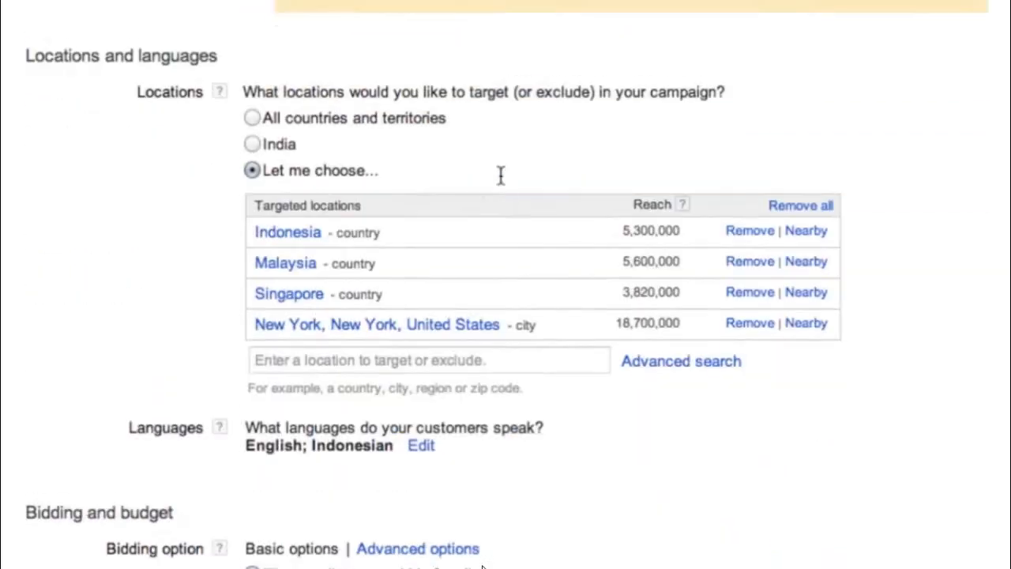
scroll(499, 182, up, 5)
scroll(499, 182, up, 4)
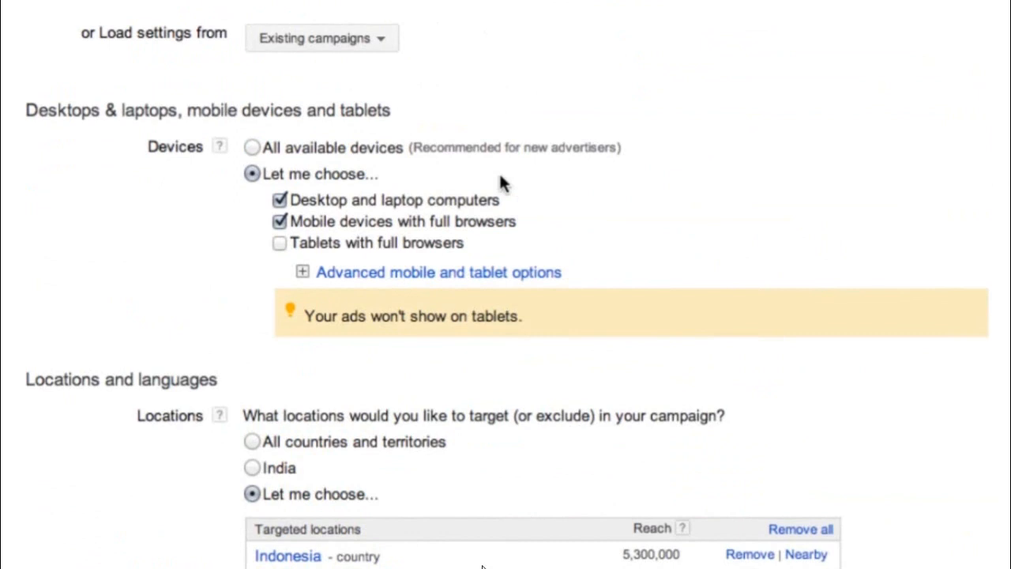
scroll(500, 182, down, 2)
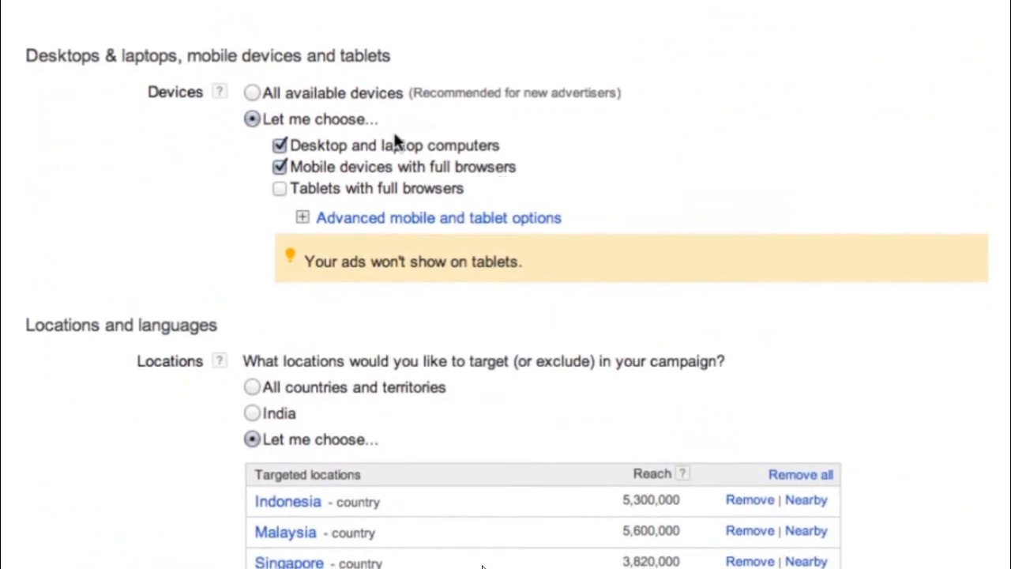
scroll(217, 163, down, 1)
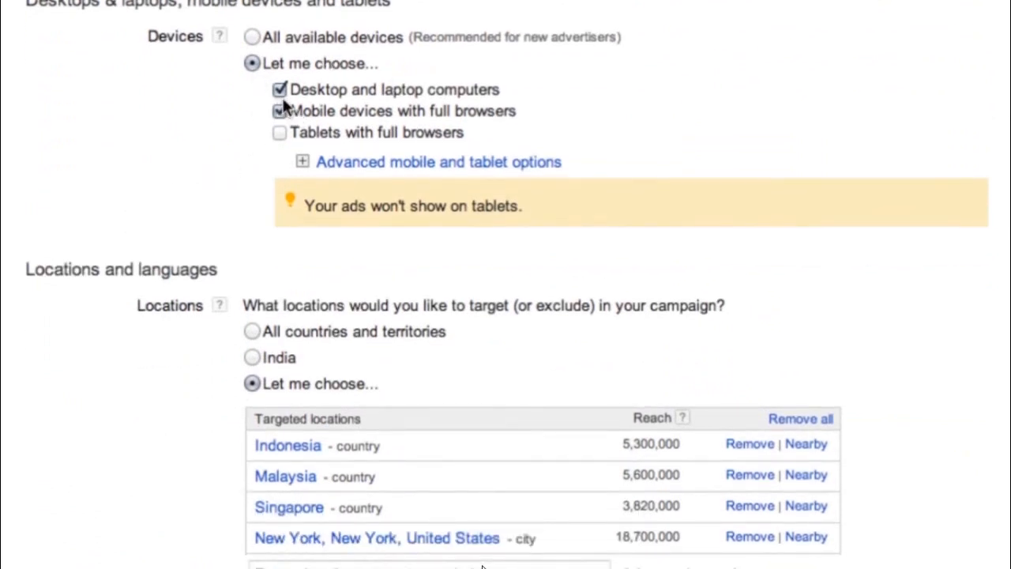
scroll(276, 172, down, 7)
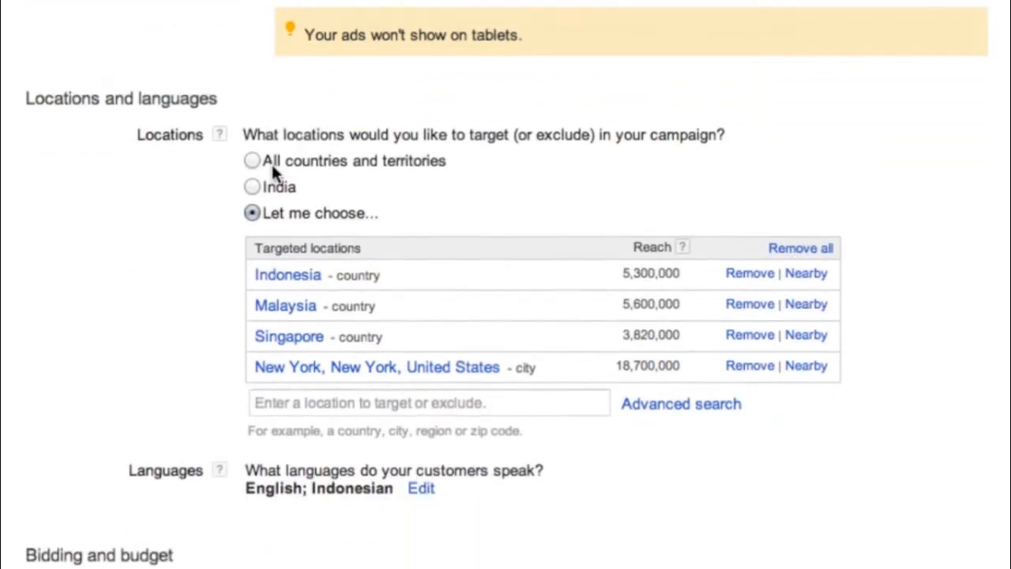
scroll(178, 238, down, 1)
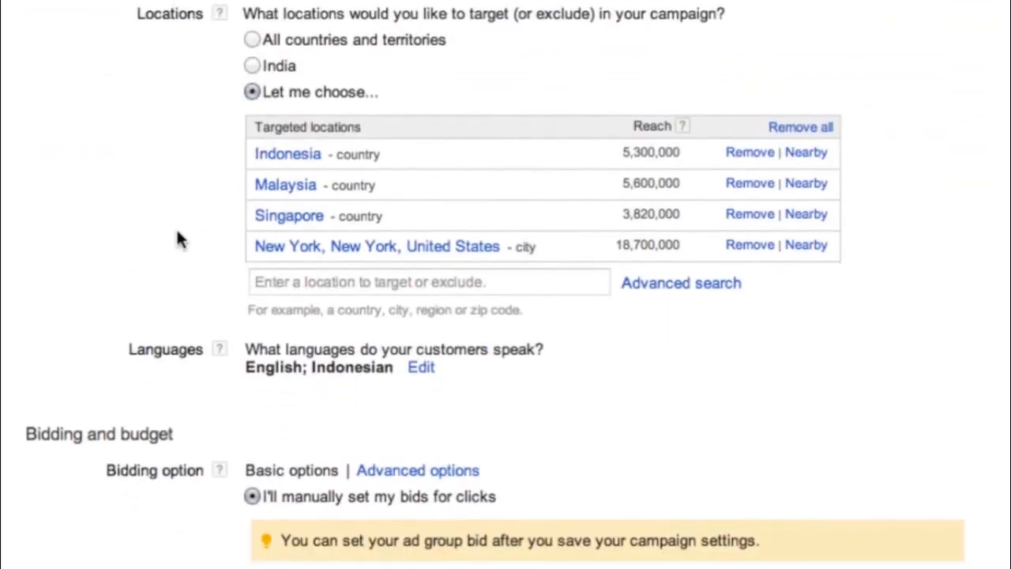
click(749, 247)
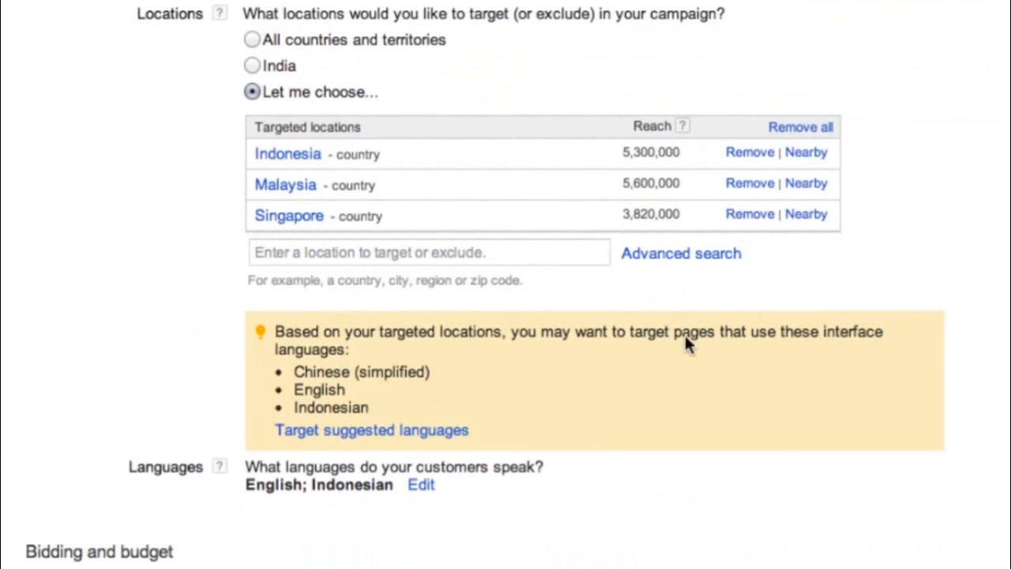
Edit the customer languages to deselect Indonesian, keeping only English targeted.
scroll(650, 391, down, 3)
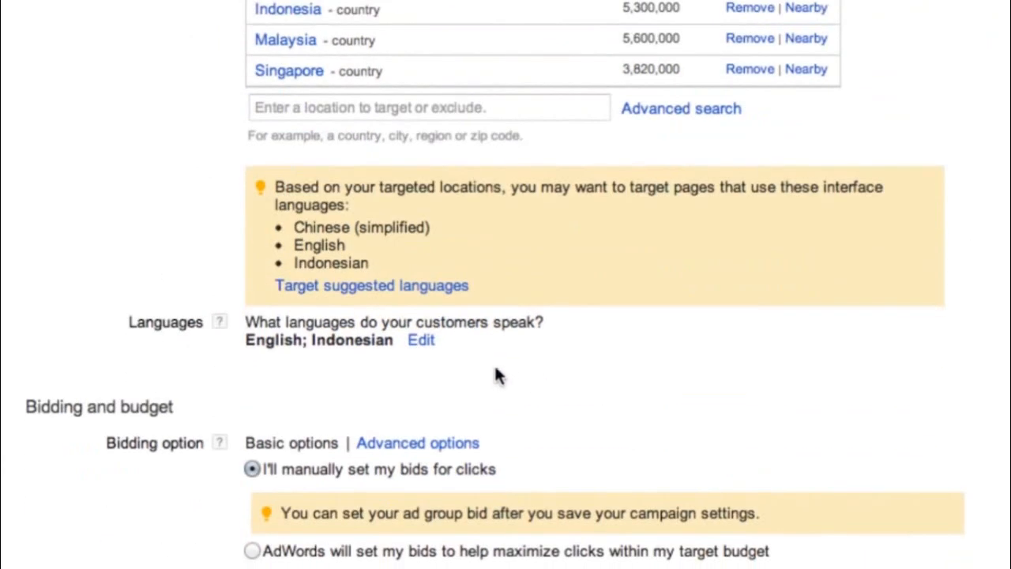
click(421, 341)
scroll(482, 387, down, 1)
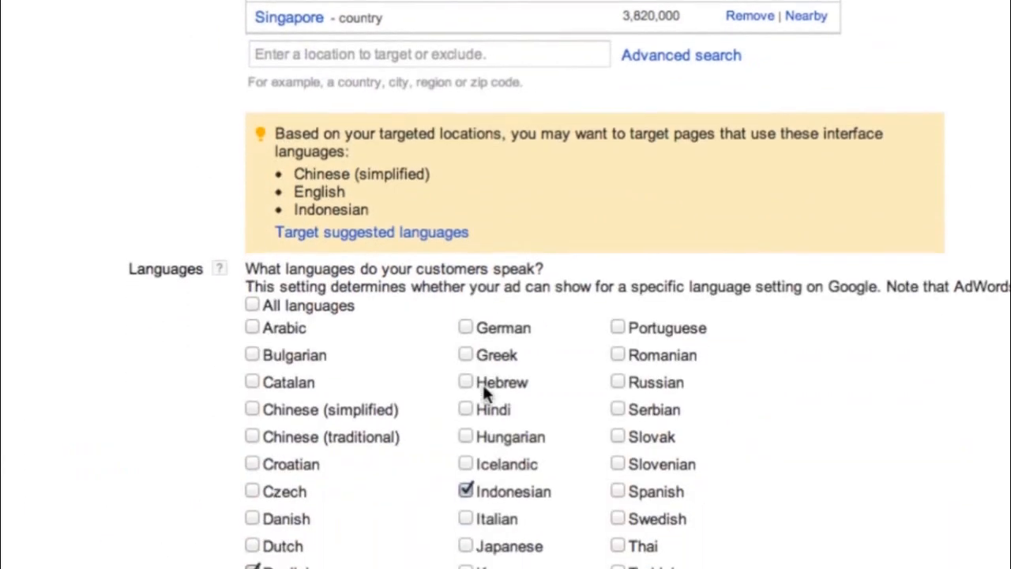
scroll(300, 452, down, 1)
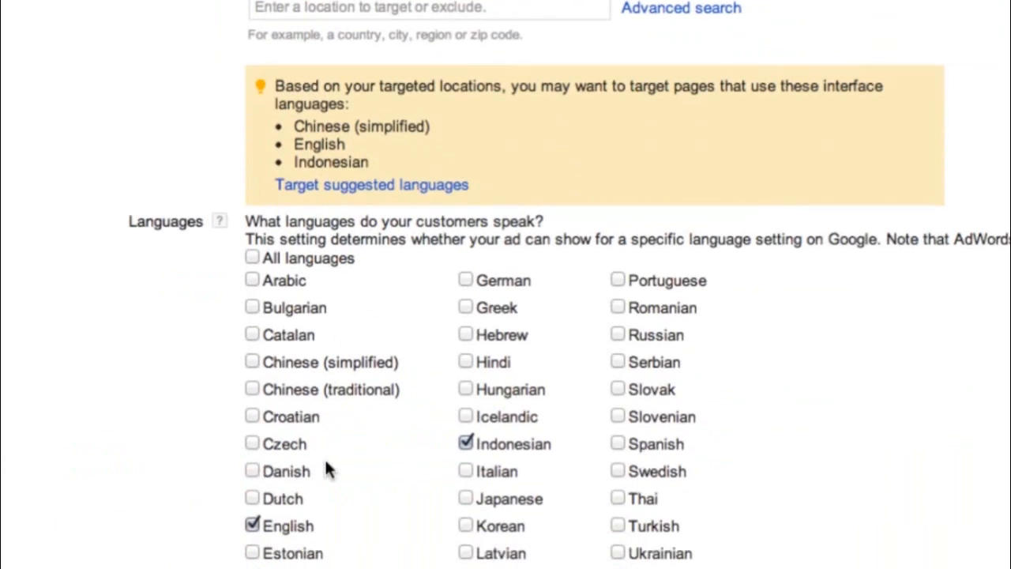
click(465, 444)
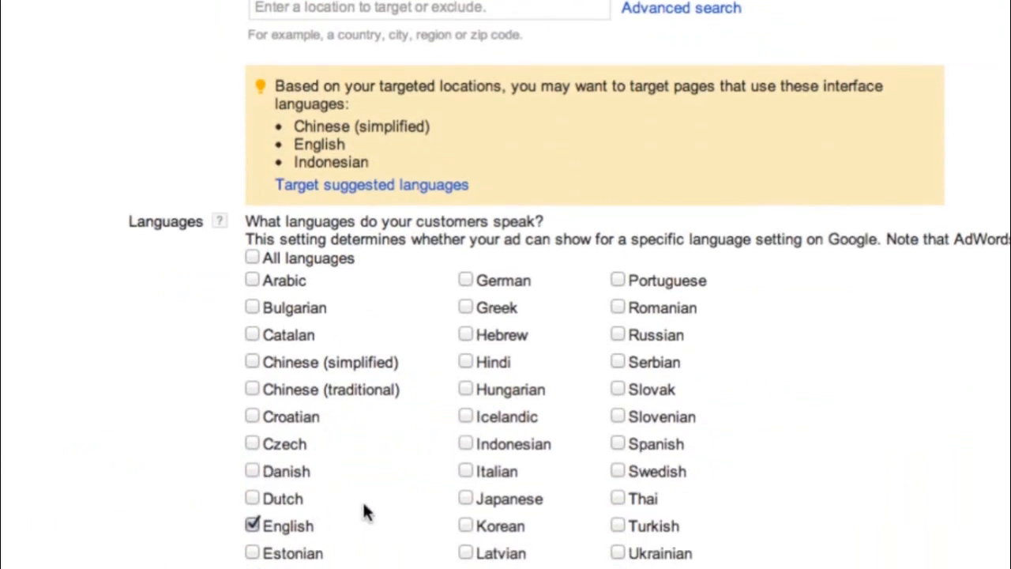
Set the campaign's daily budget to $20.00 in the bidding and budget settings.
scroll(364, 512, down, 10)
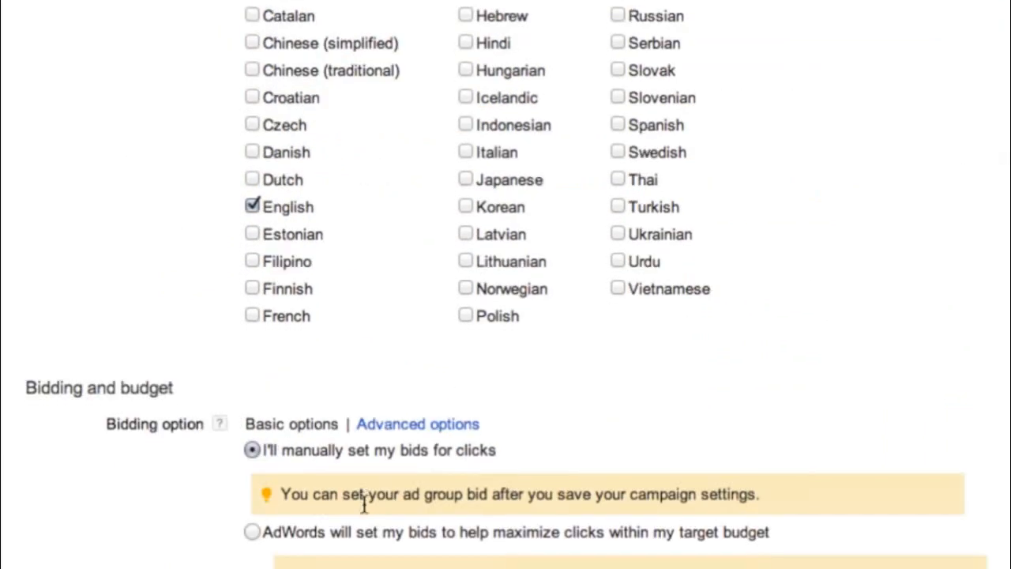
scroll(363, 506, down, 3)
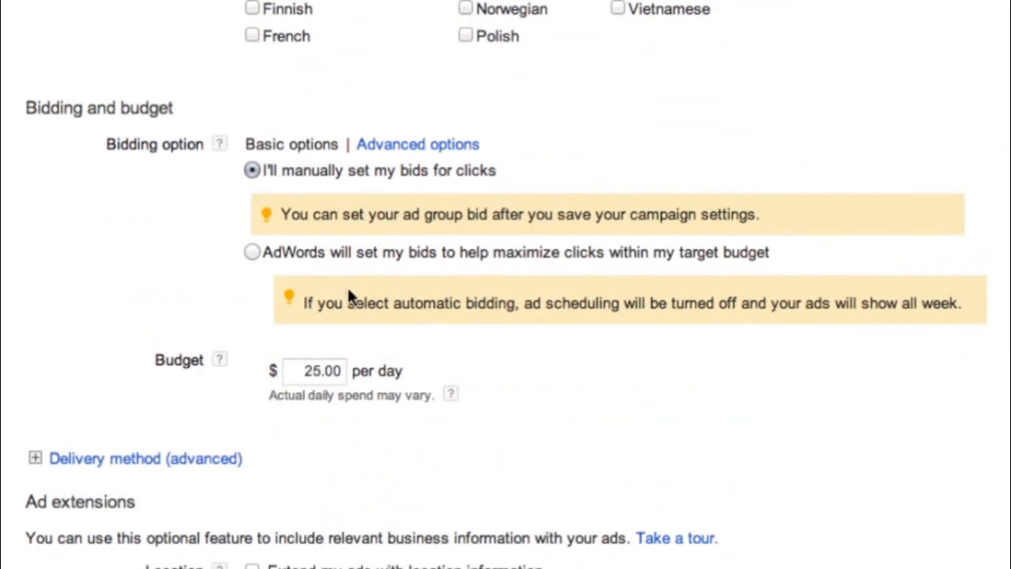
scroll(350, 289, down, 3)
drag(307, 183, 358, 183)
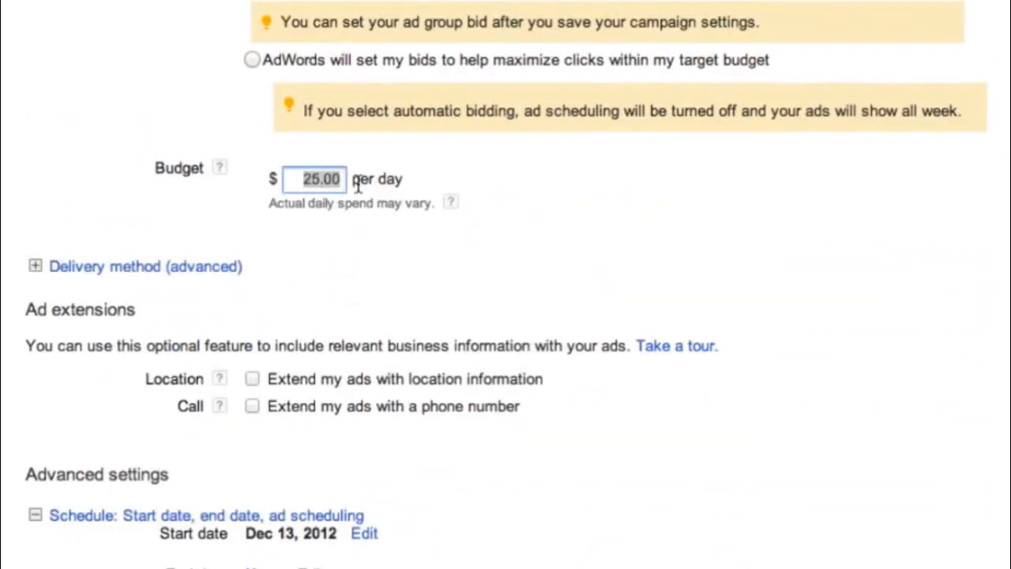
text(20.00)
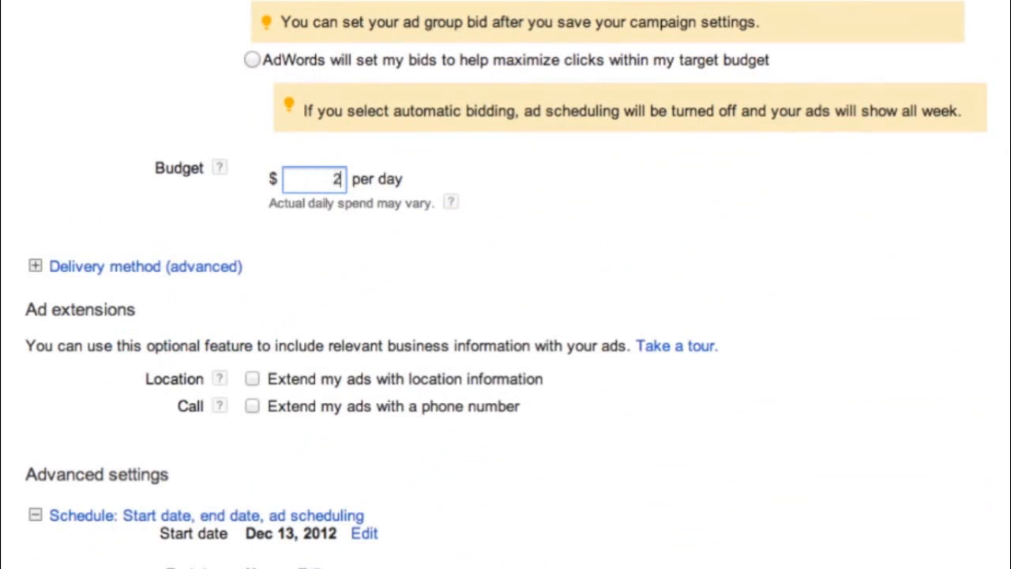
click(522, 214)
Try the location extension with addresses from a Google Places account and the phone number extension, turning each off again.
scroll(537, 282, down, 3)
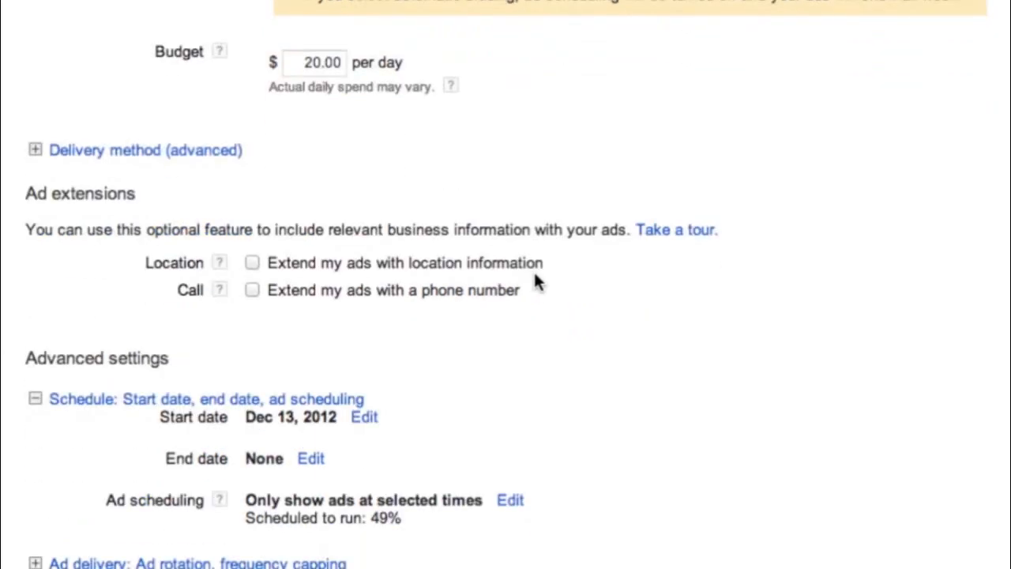
scroll(379, 202, down, 2)
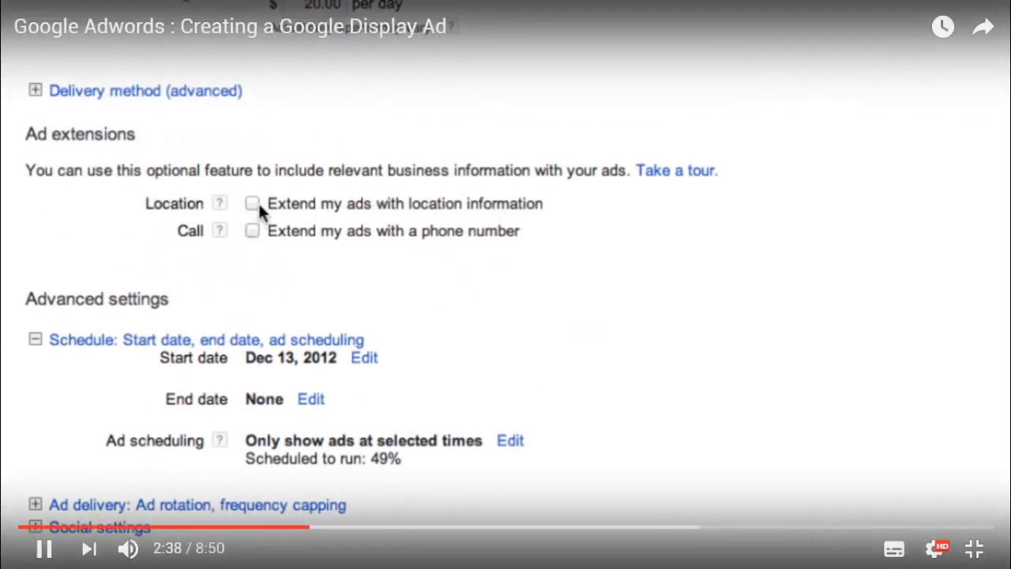
click(251, 203)
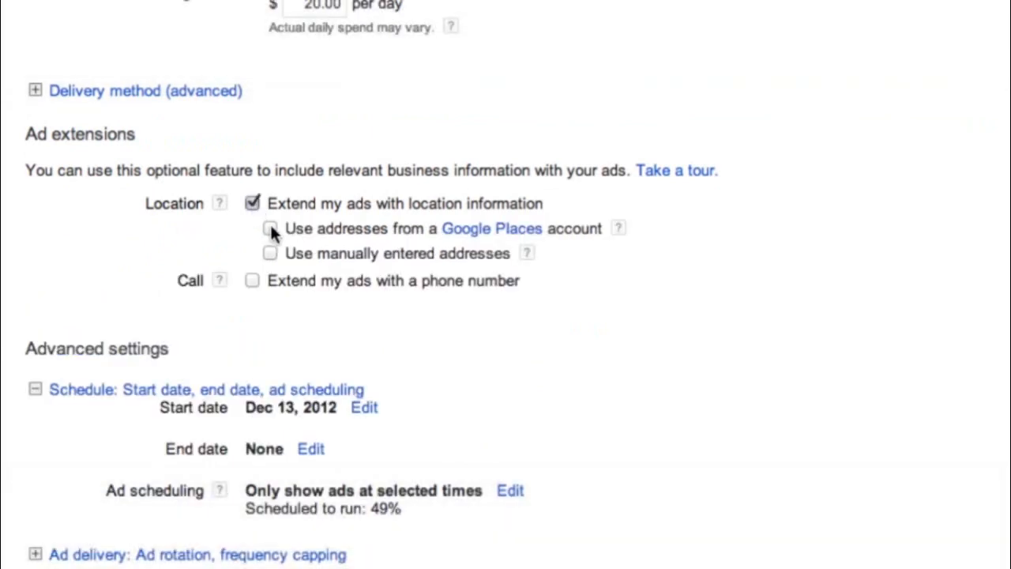
click(270, 228)
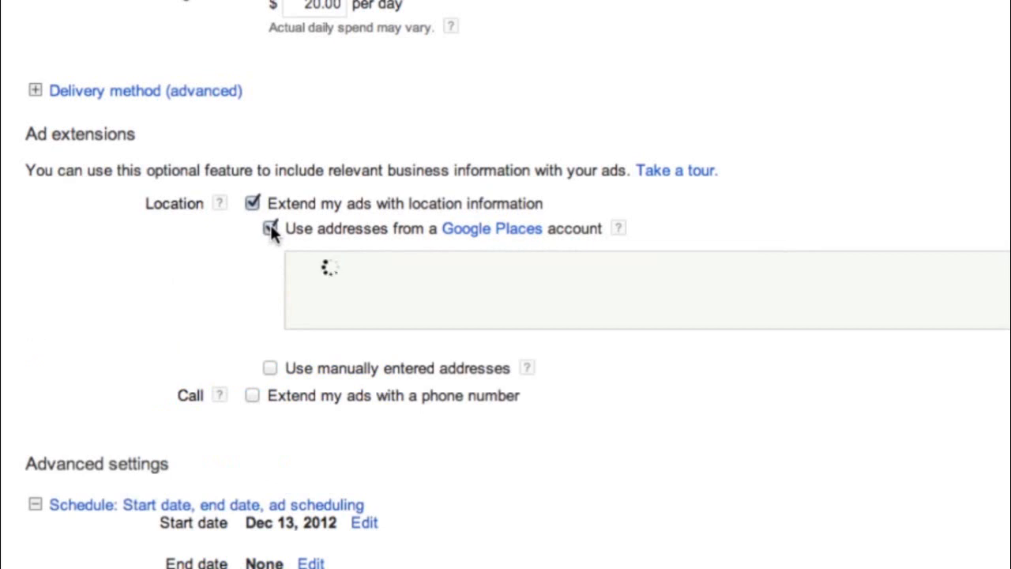
click(252, 204)
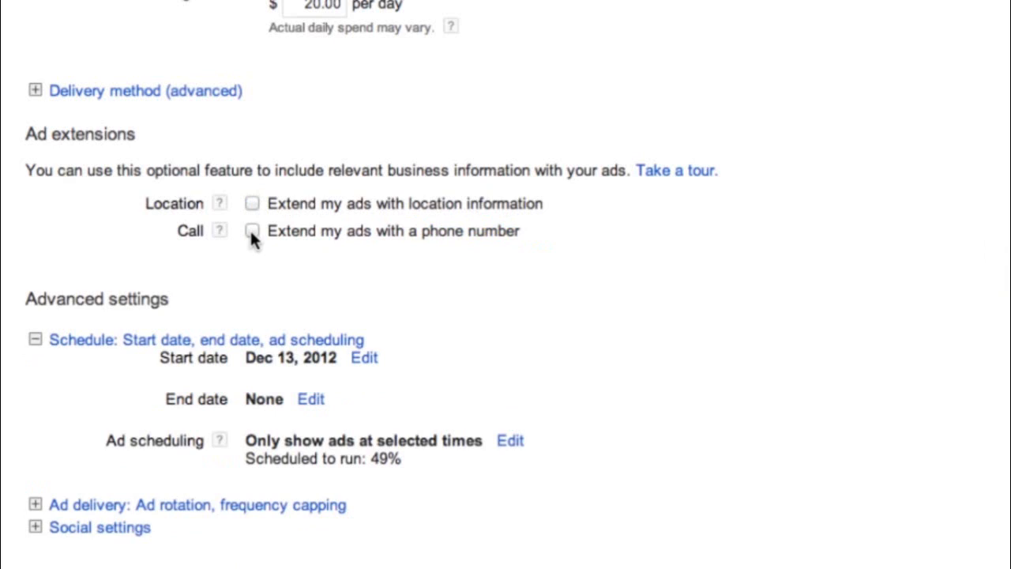
click(252, 230)
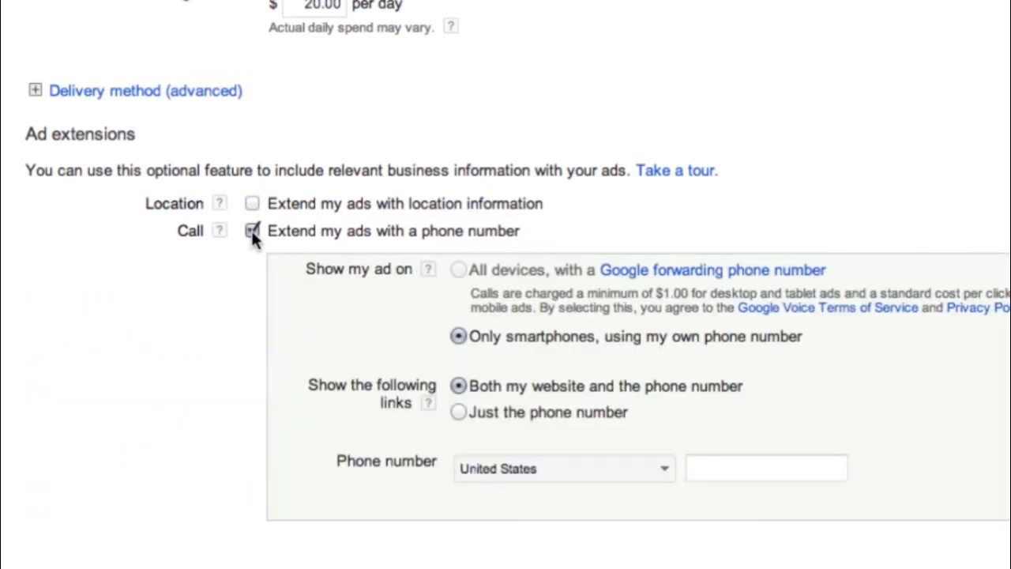
click(251, 231)
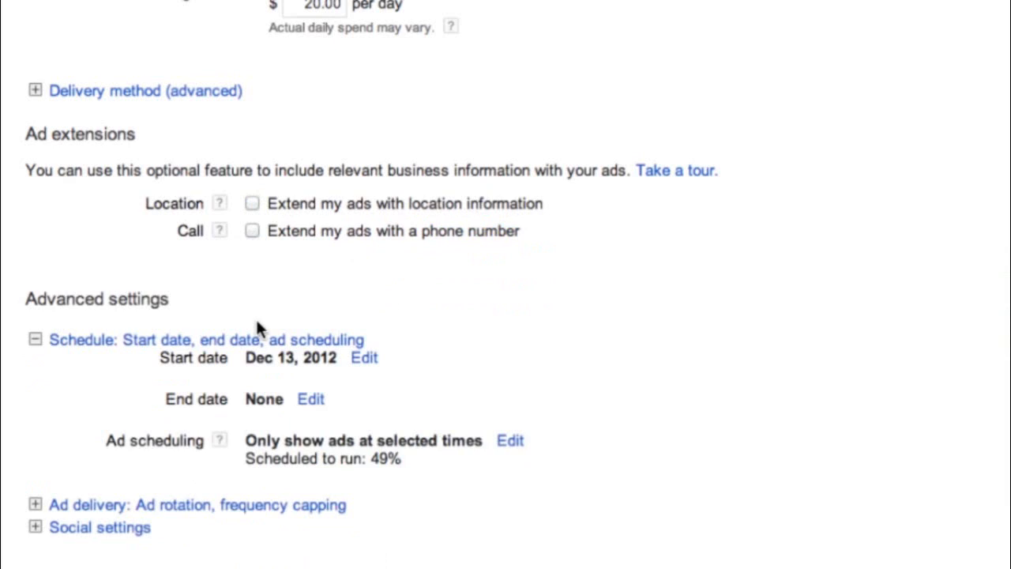
Review the campaign's advanced settings for start date, end date and ad scheduling.
scroll(262, 300, down, 2)
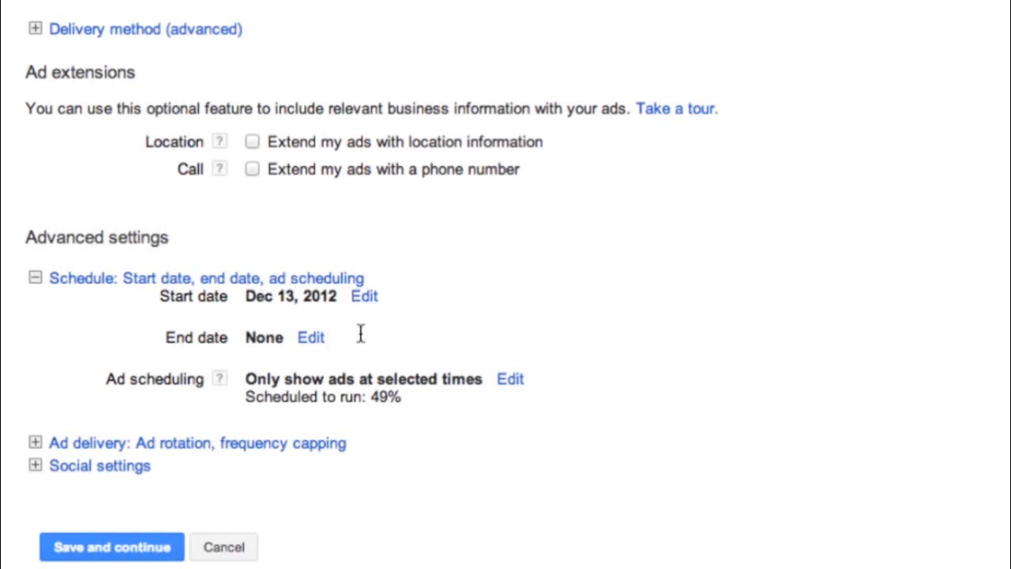
scroll(361, 374, down, 1)
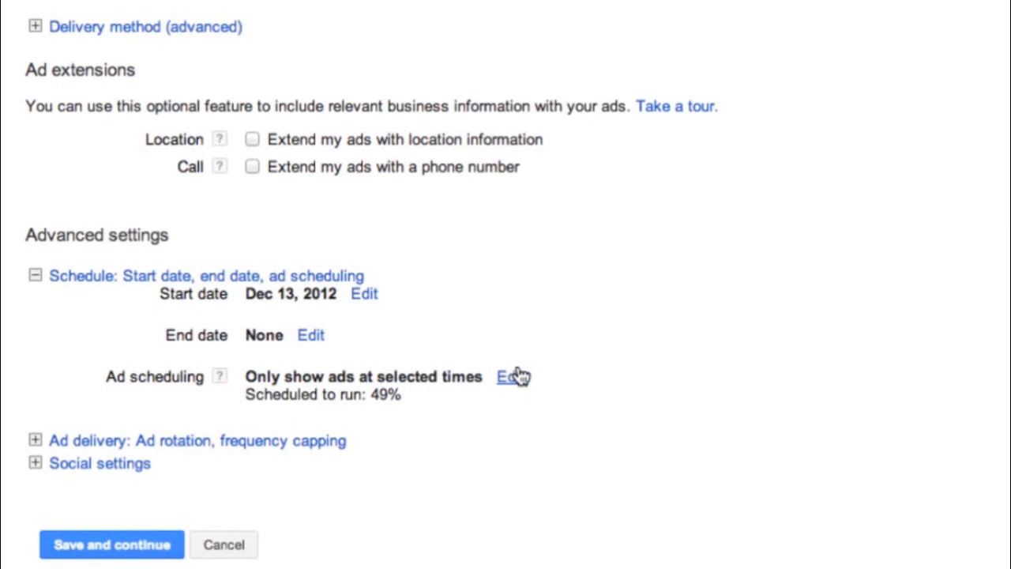
scroll(483, 458, down, 1)
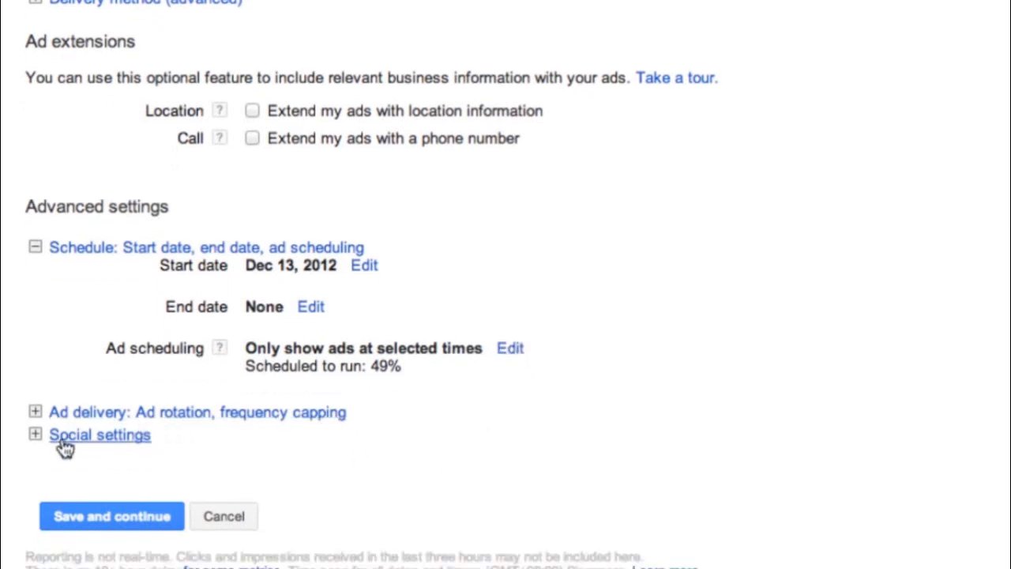
Check the +1 option in the social settings and save the campaign settings to continue to ad group creation.
click(37, 435)
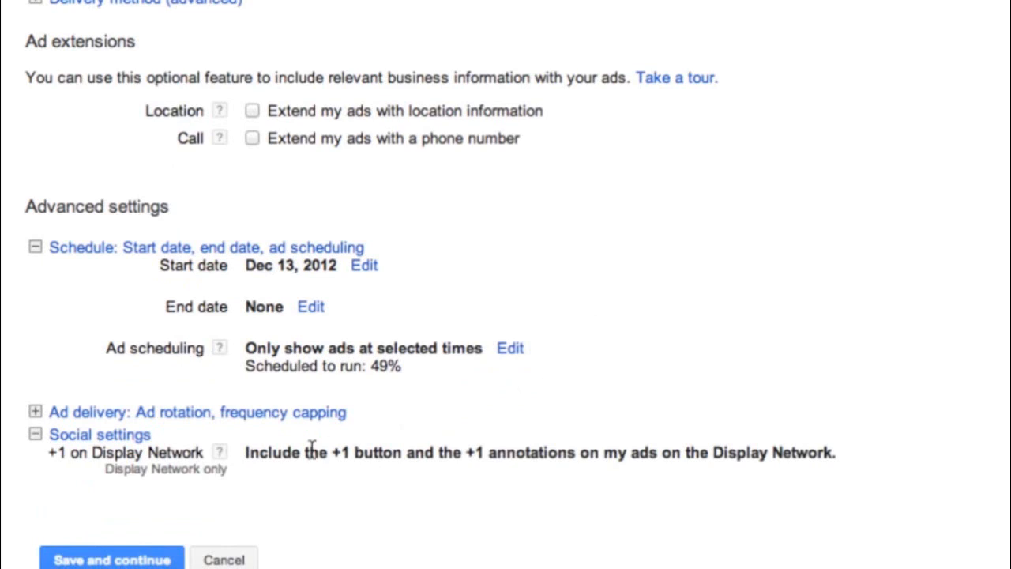
click(155, 558)
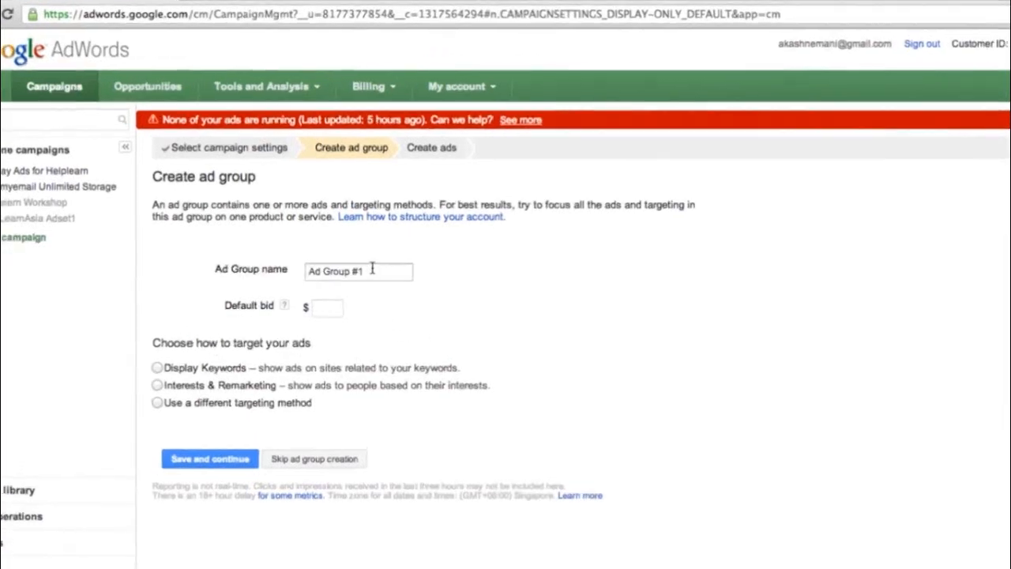
Name the ad group "Unlimited Storage" and set its default bid to $0.5.
drag(399, 275, 307, 269)
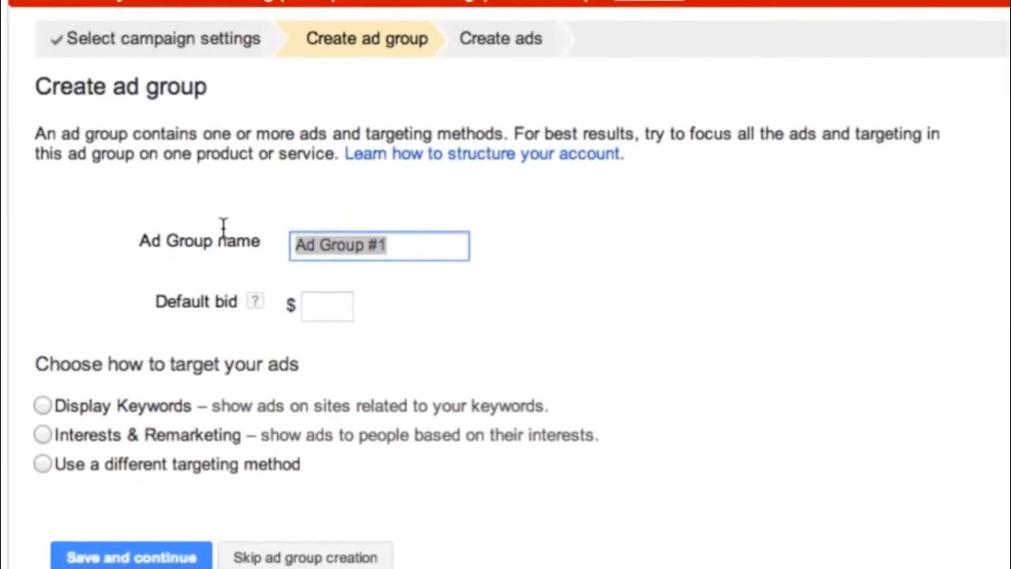
text(Unli)
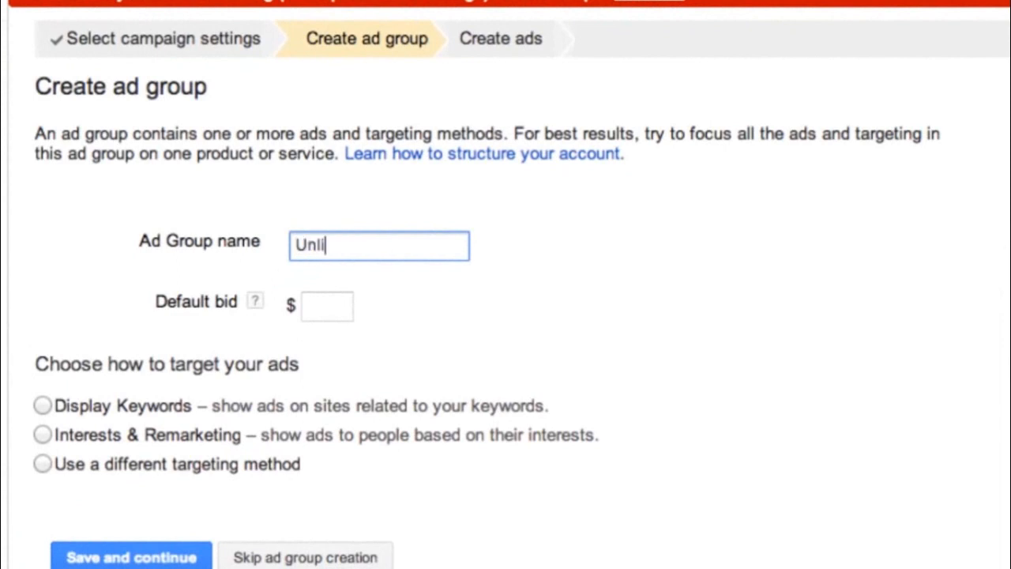
text(mitedd)
text(Storage)
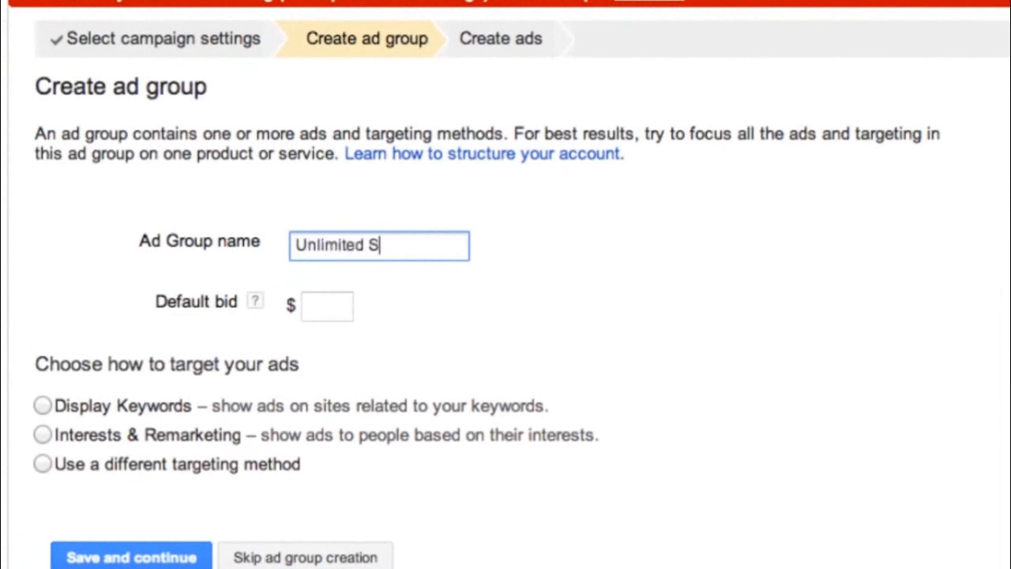
click(337, 308)
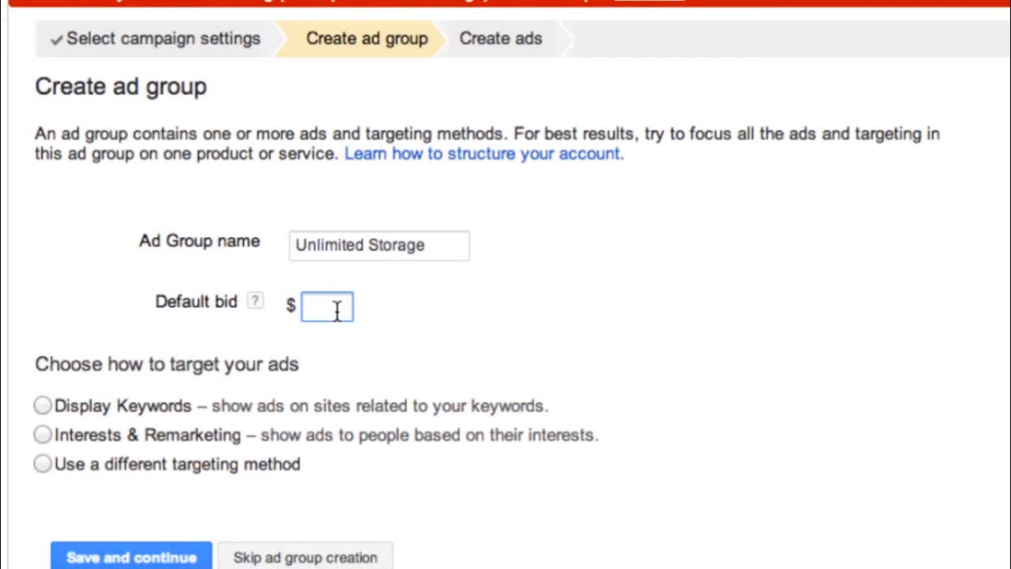
text(0.5)
click(500, 292)
scroll(500, 292, down, 1)
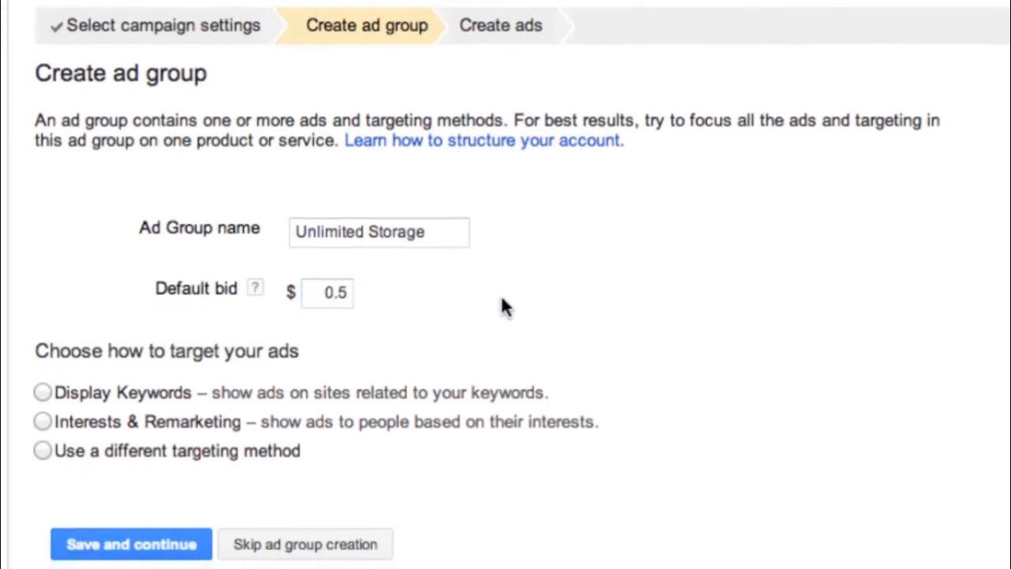
Target the ads by Display Keywords and enter the keywords "email", "email backup", "mail backup" and "unlimited email".
click(43, 391)
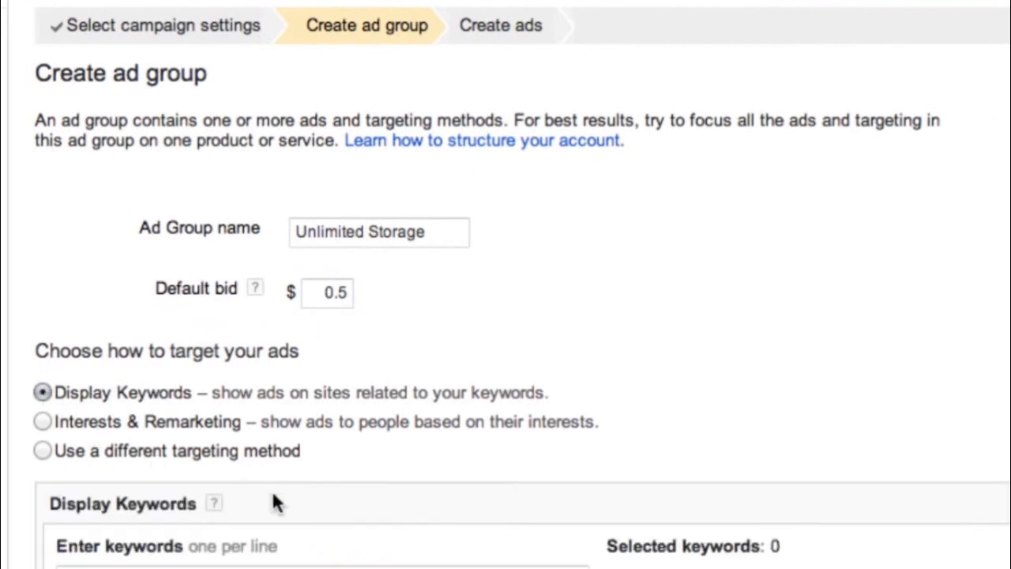
scroll(273, 501, down, 4)
click(234, 442)
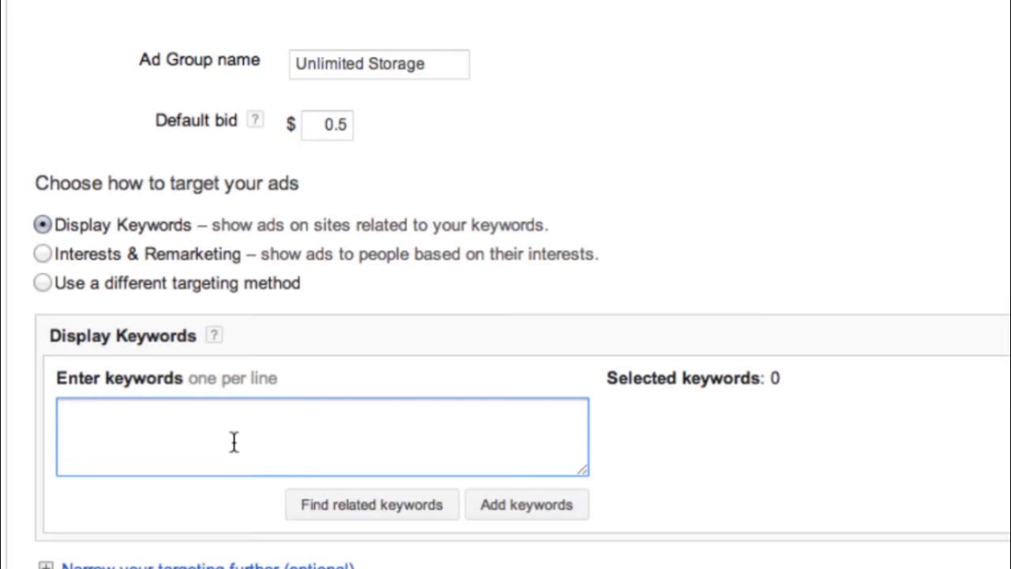
text(email)
key(Return)
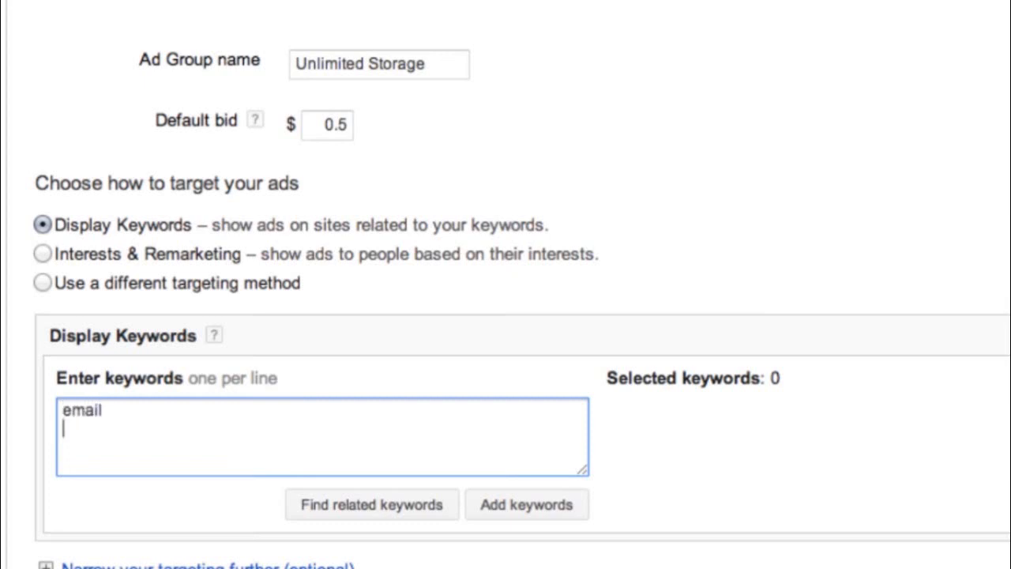
text(email backup)
key(Return)
text(mail backup)
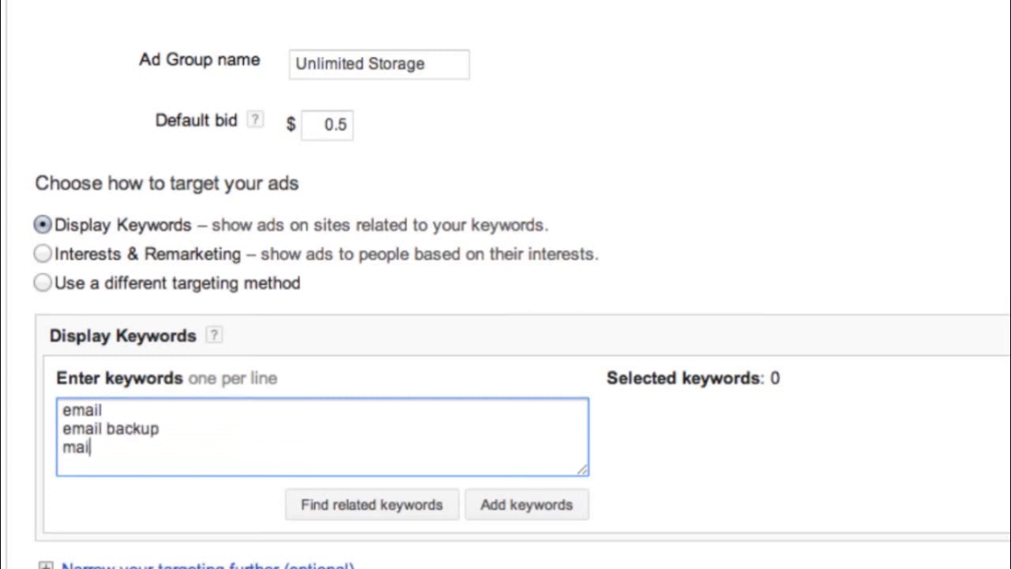
key(Return)
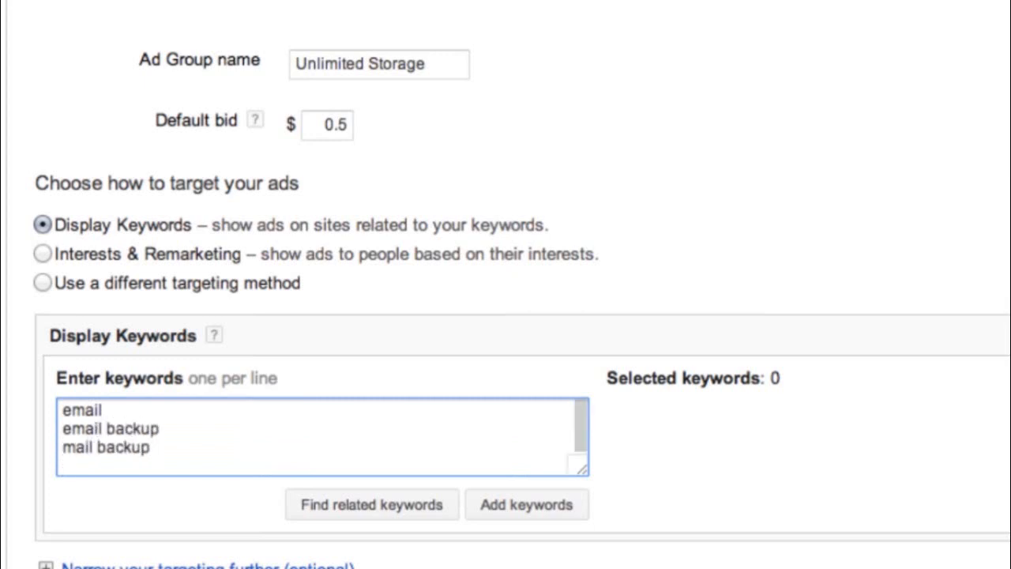
text(unlimited email)
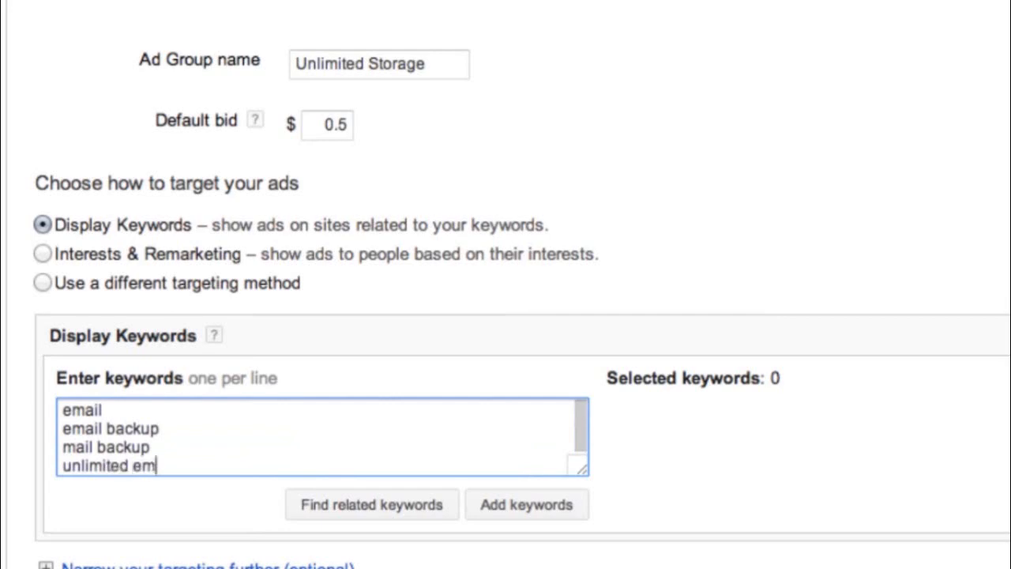
Find related keywords, select "email backup software" and "windows mail backup", and add the four entered keywords to the selection.
click(401, 496)
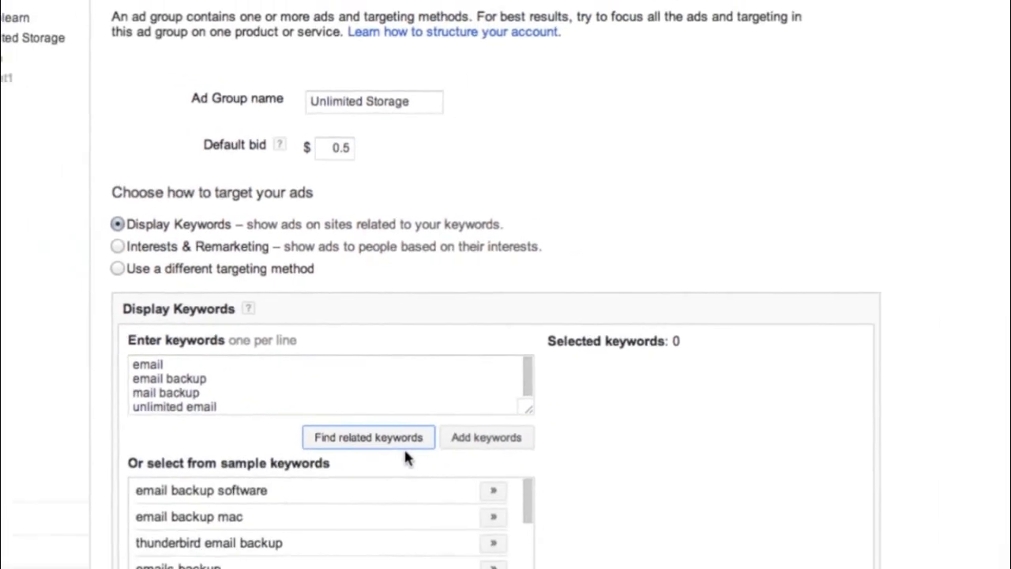
scroll(428, 438, down, 1)
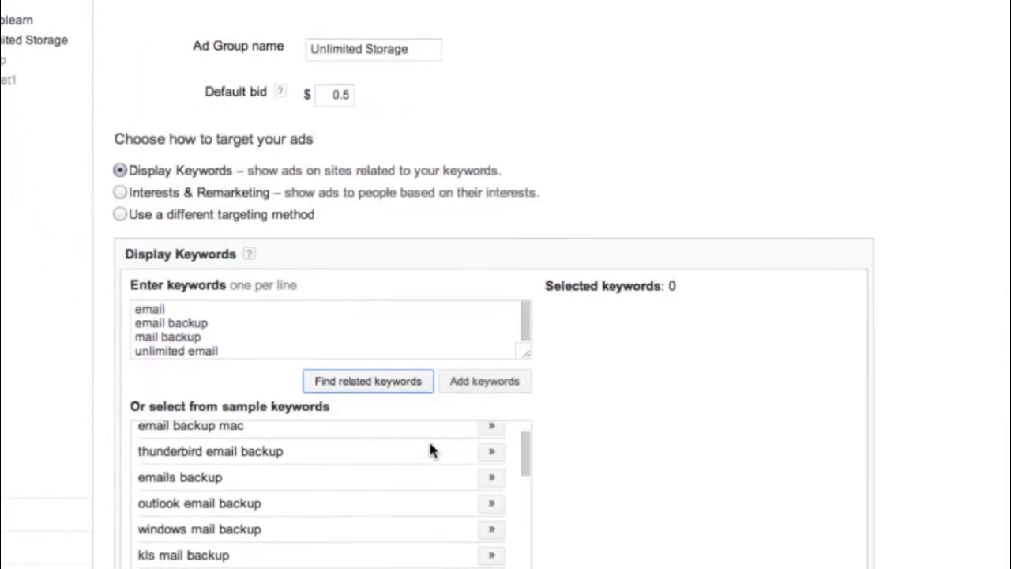
scroll(430, 449, up, 2)
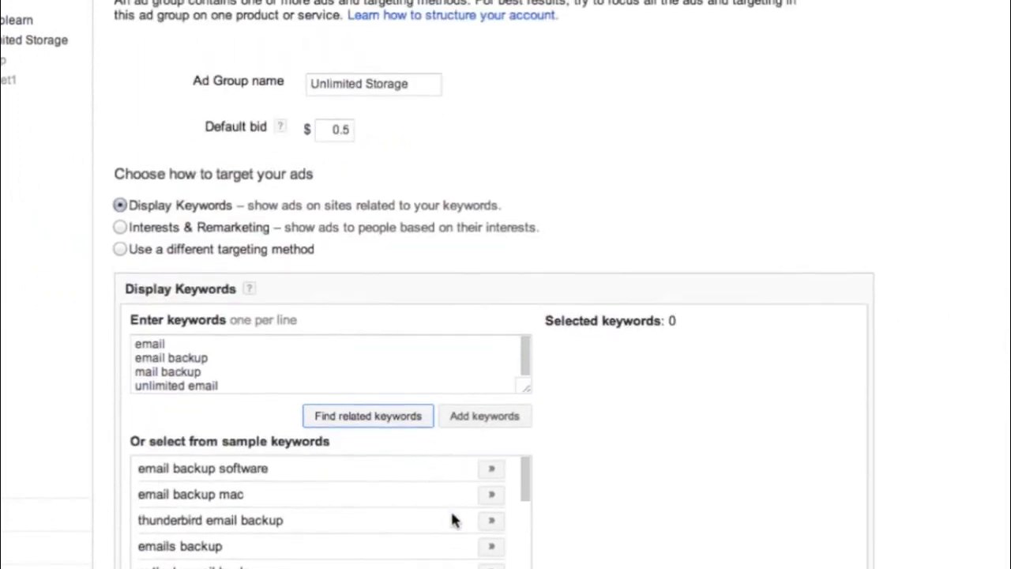
click(493, 469)
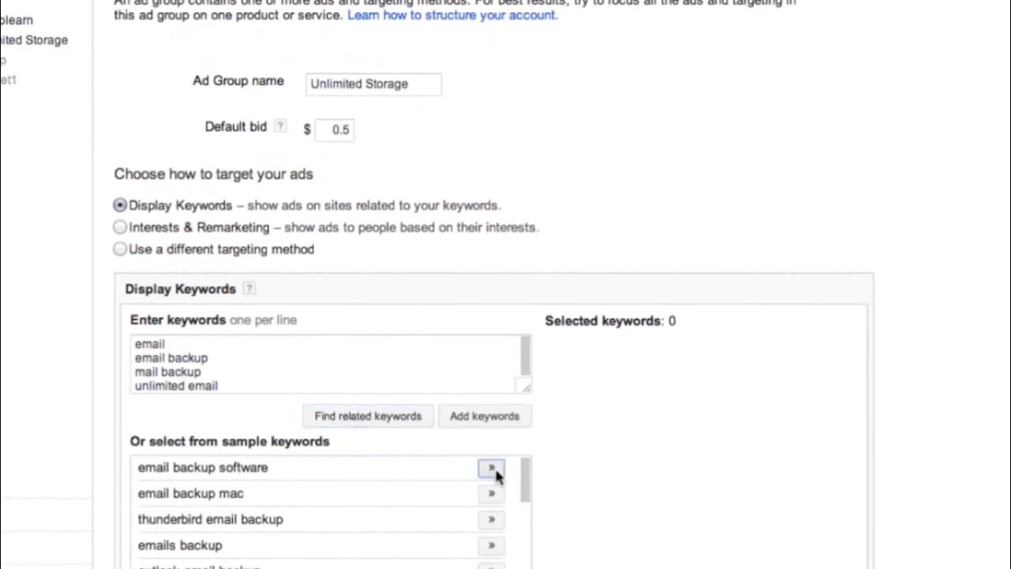
scroll(462, 529, down, 3)
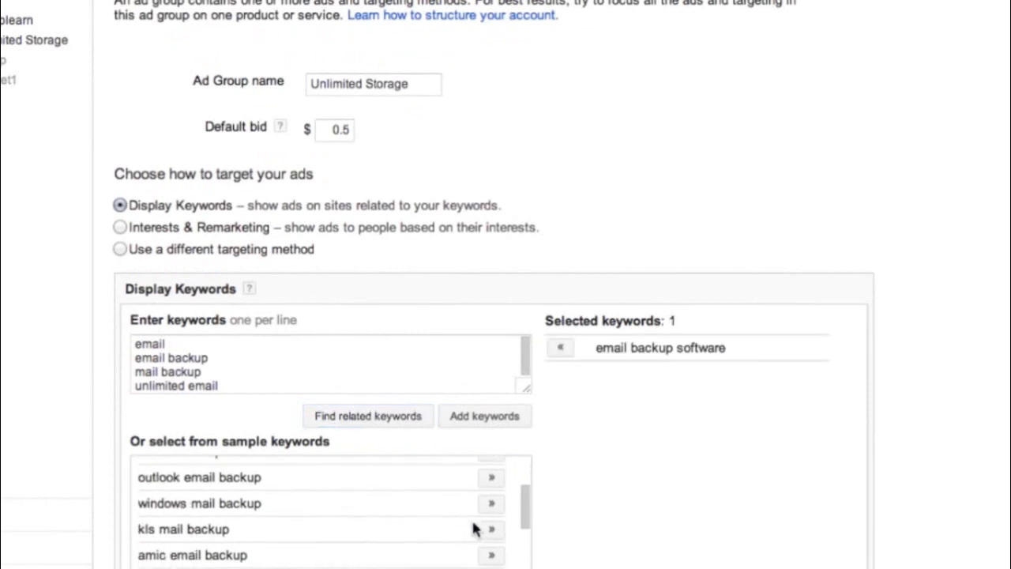
click(490, 505)
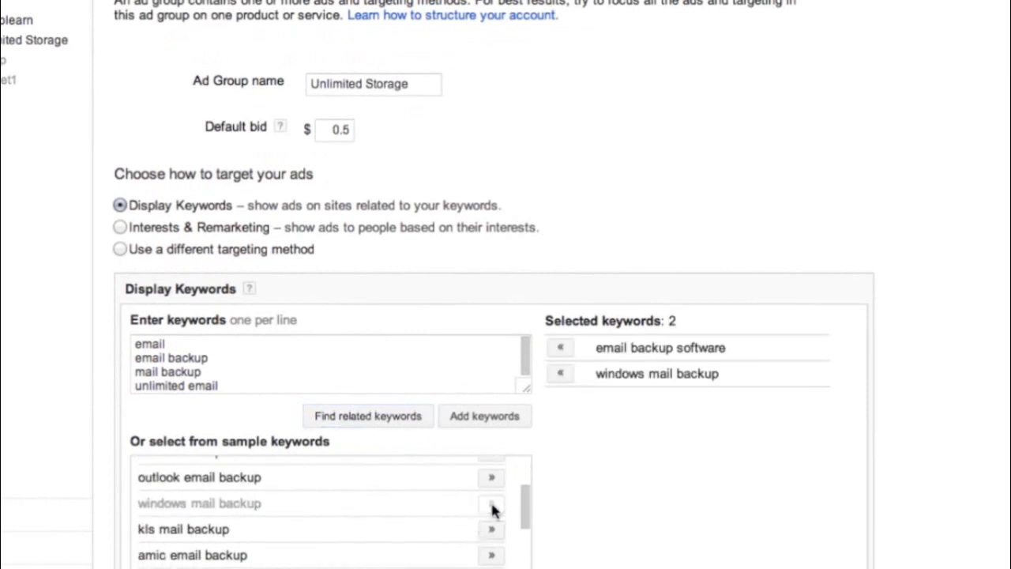
click(469, 415)
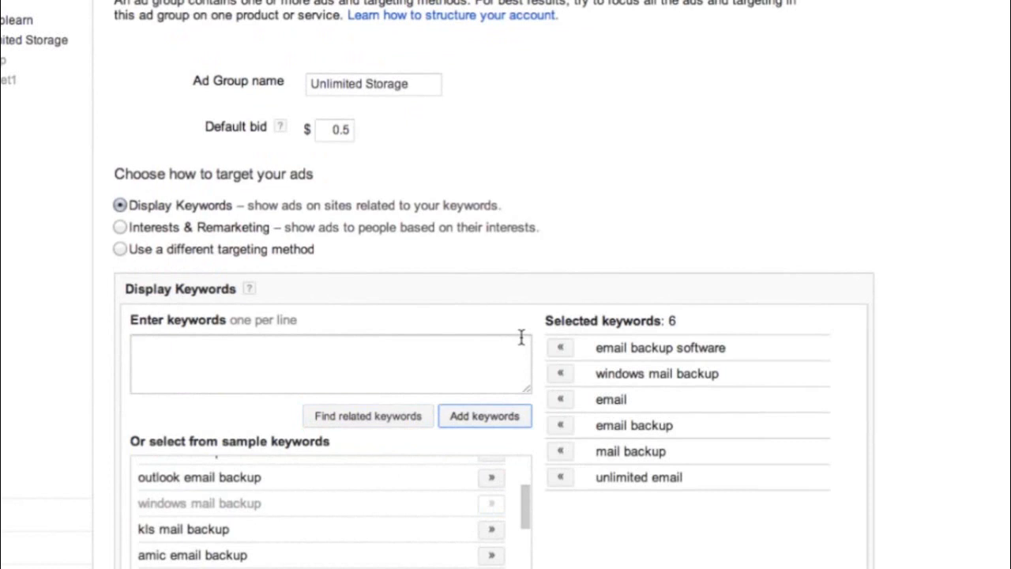
Switch the targeting to Interests & Remarketing and add the Computer Security category under Computers & Electronics as an audience.
click(120, 226)
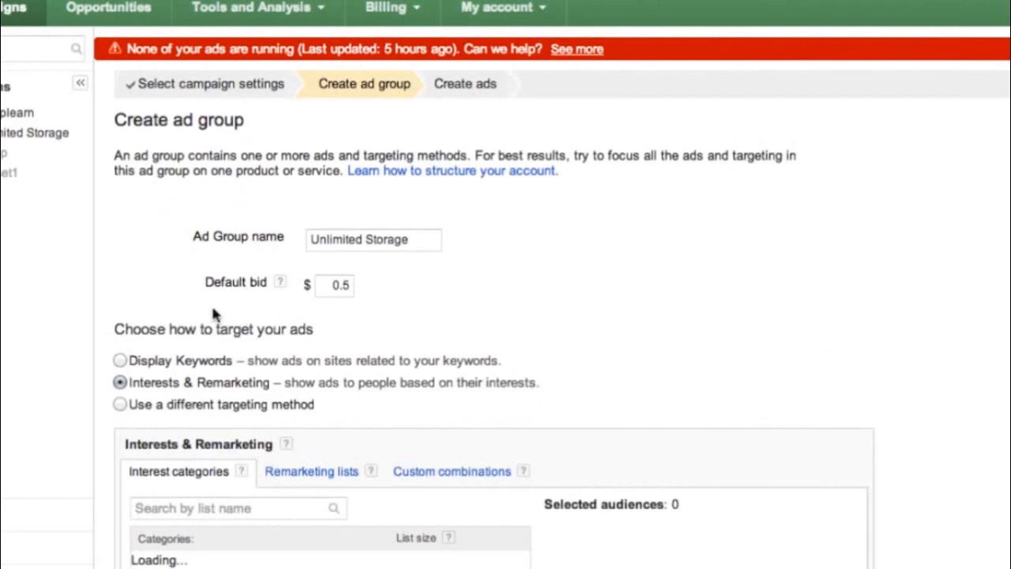
scroll(596, 383, down, 6)
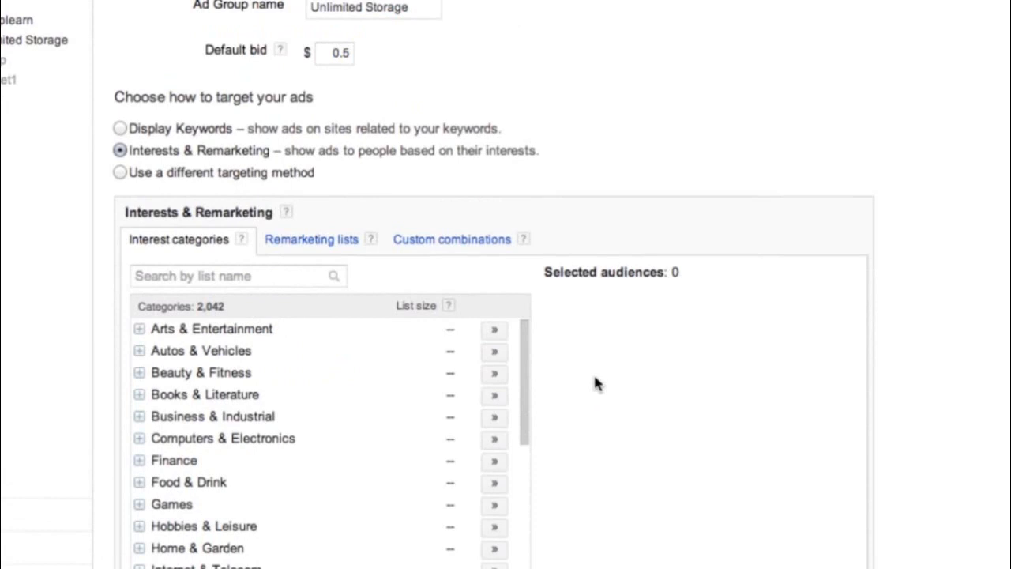
click(139, 438)
scroll(234, 454, down, 3)
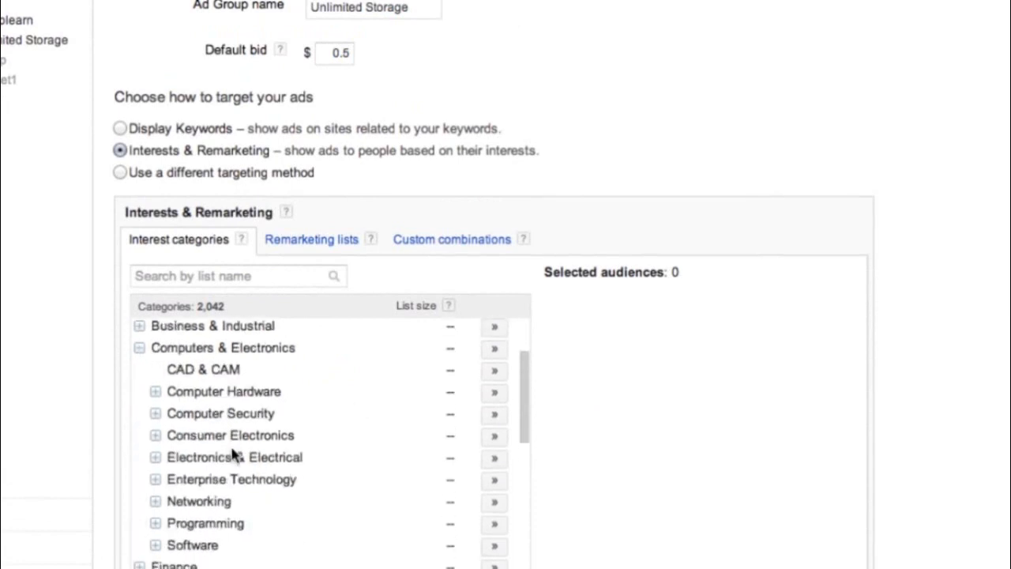
scroll(233, 455, down, 2)
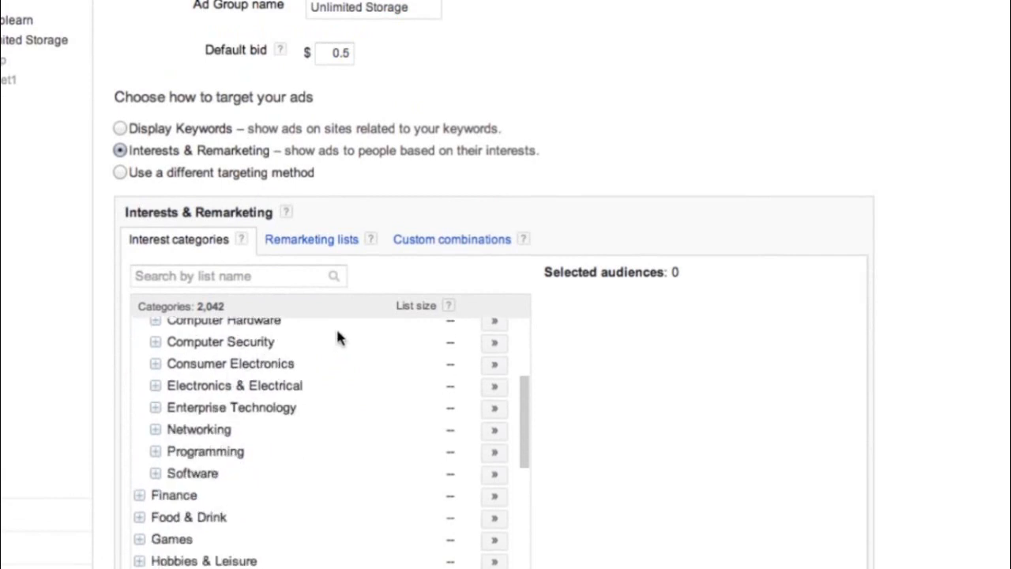
click(495, 343)
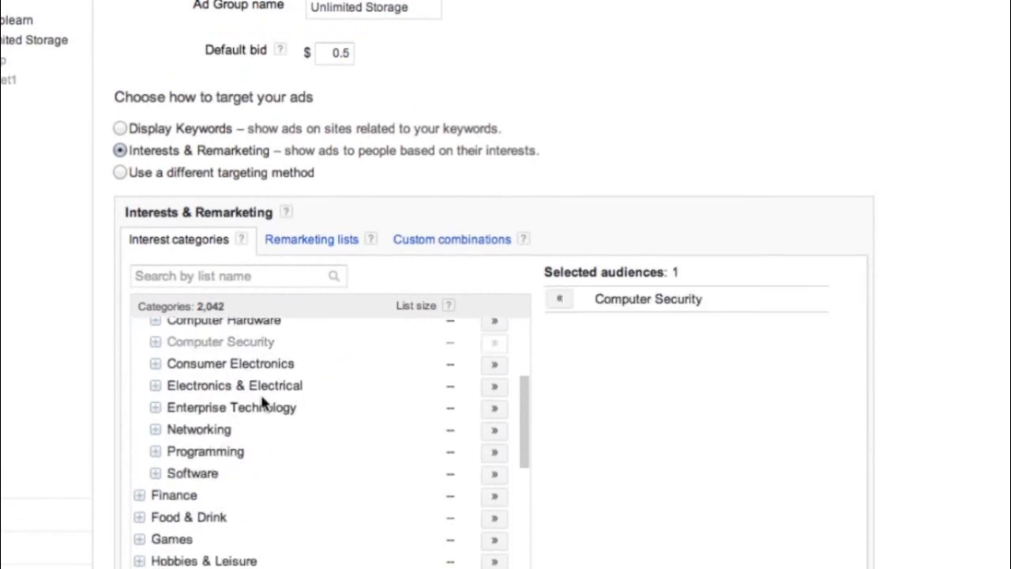
Add the Freeware & Shareware and Internet Software categories under Software to the selected audiences.
click(155, 364)
click(155, 365)
click(156, 473)
scroll(237, 497, down, 2)
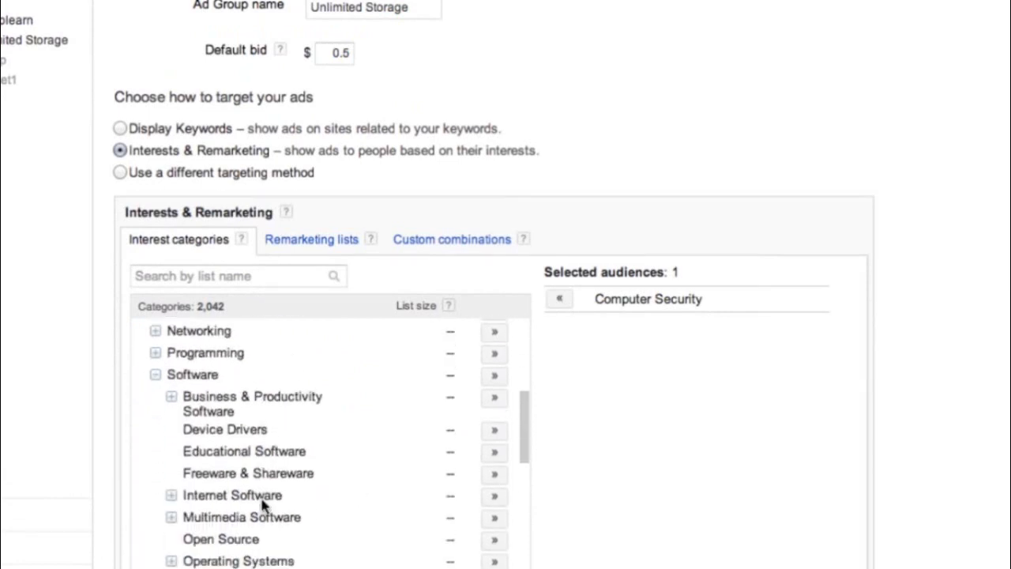
click(493, 475)
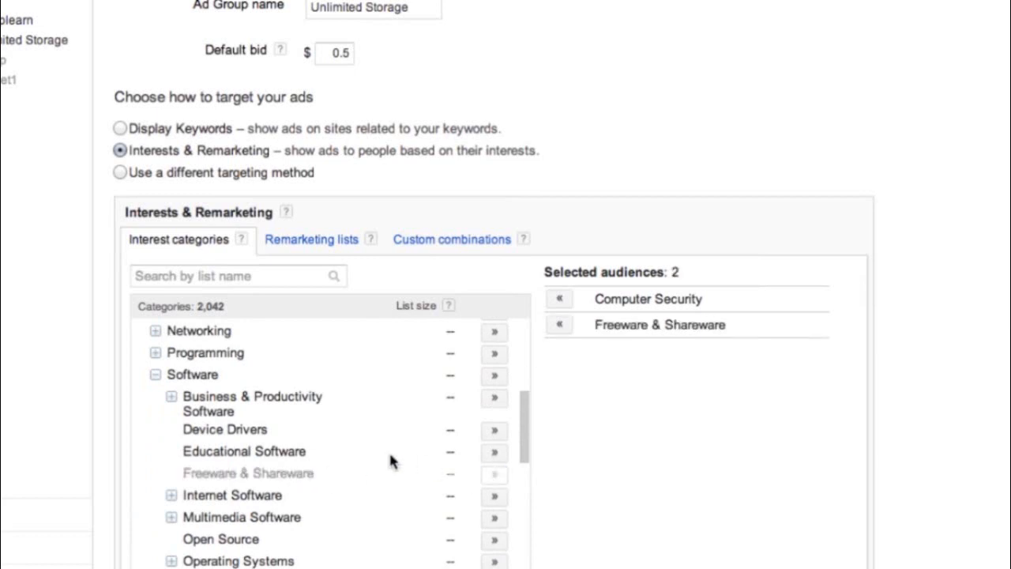
scroll(391, 461, down, 2)
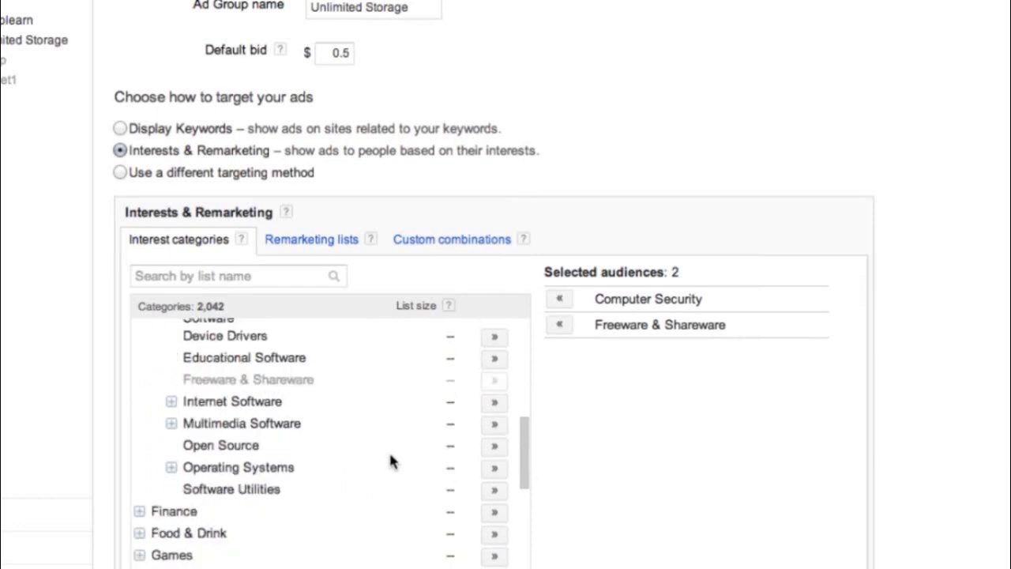
click(494, 403)
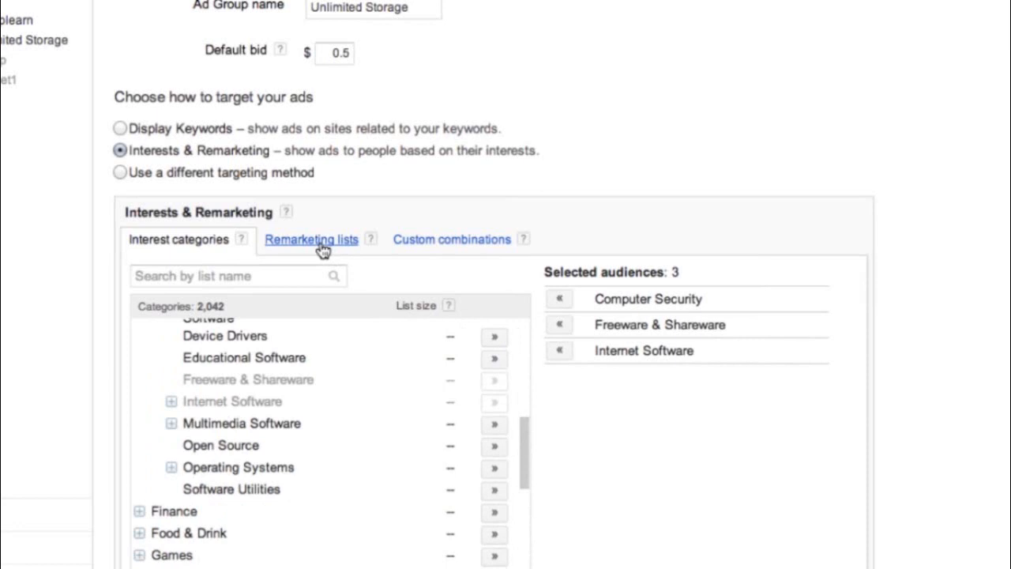
click(123, 175)
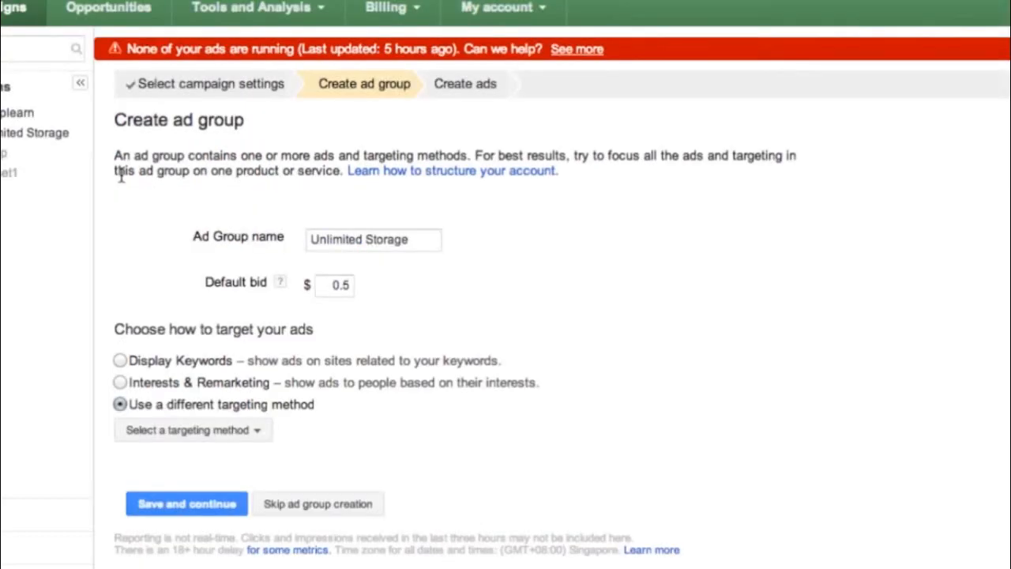
click(221, 429)
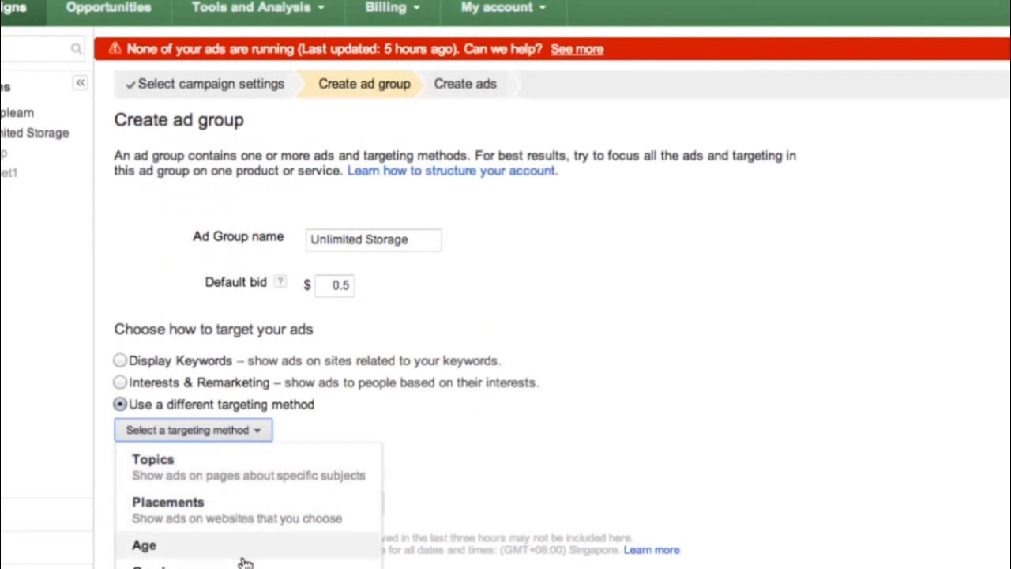
click(353, 399)
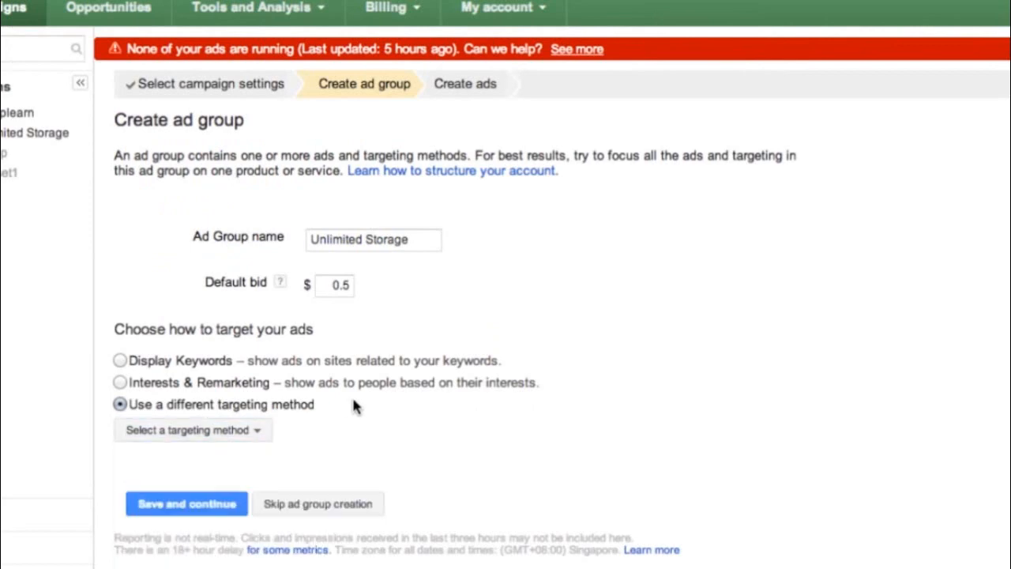
Set the targeting back to Display Keywords and narrow it further by Audiences.
click(120, 360)
scroll(411, 495, down, 5)
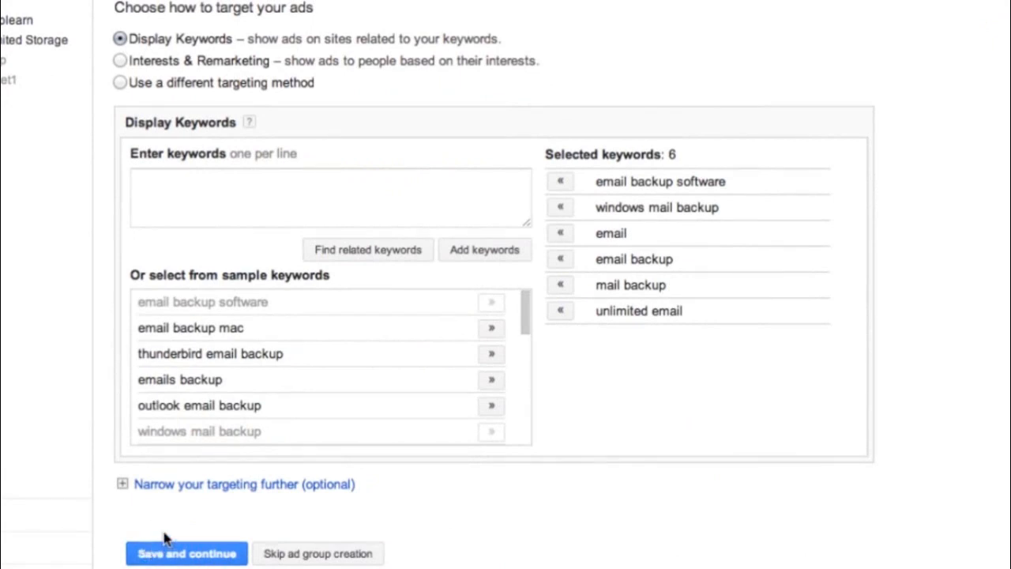
click(122, 485)
click(161, 510)
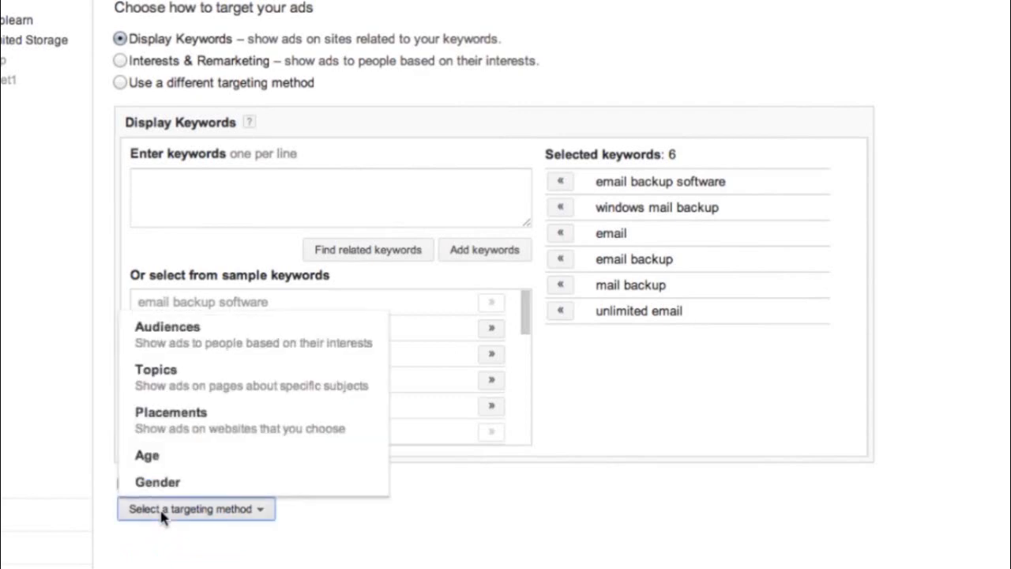
click(209, 355)
scroll(300, 494, down, 5)
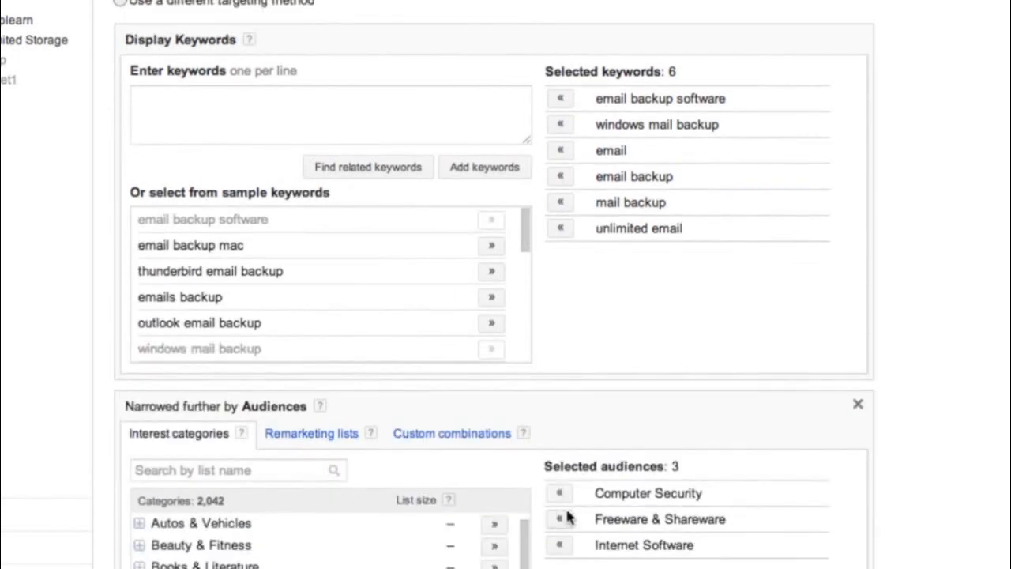
Narrow the ad group's targeting further by Age, in addition to the display keywords and audiences.
scroll(582, 567, up, 3)
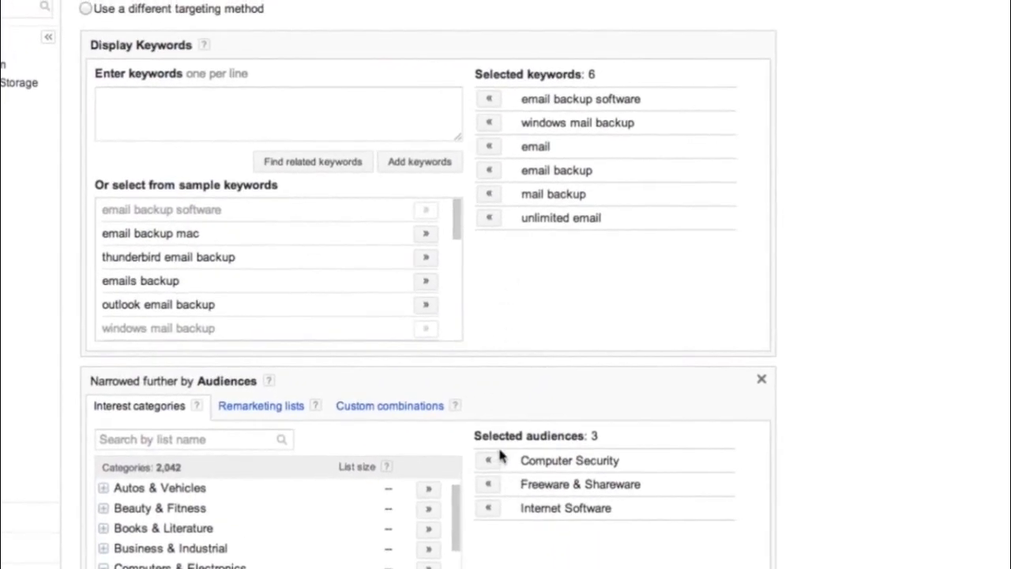
scroll(500, 508, down, 4)
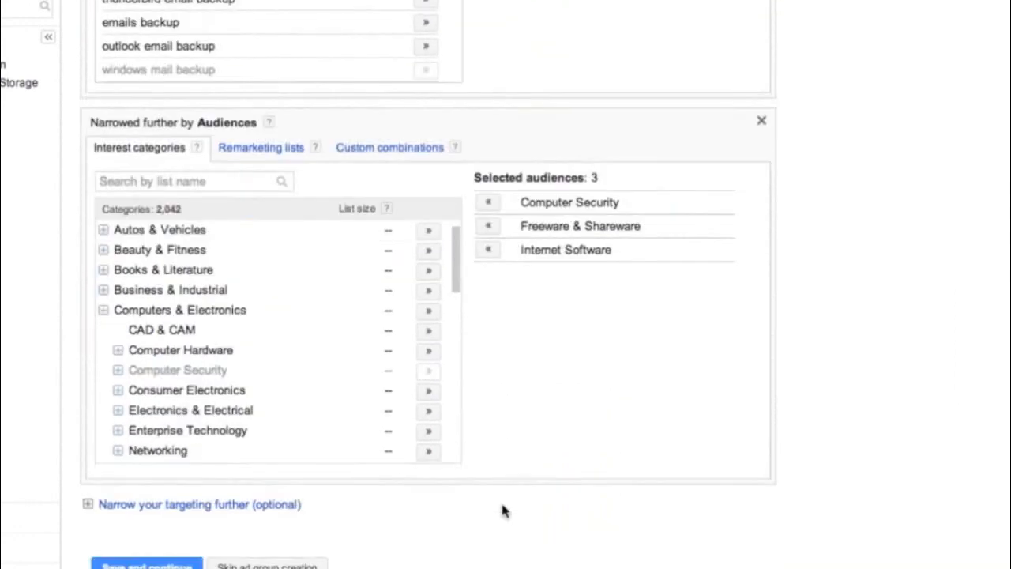
click(135, 488)
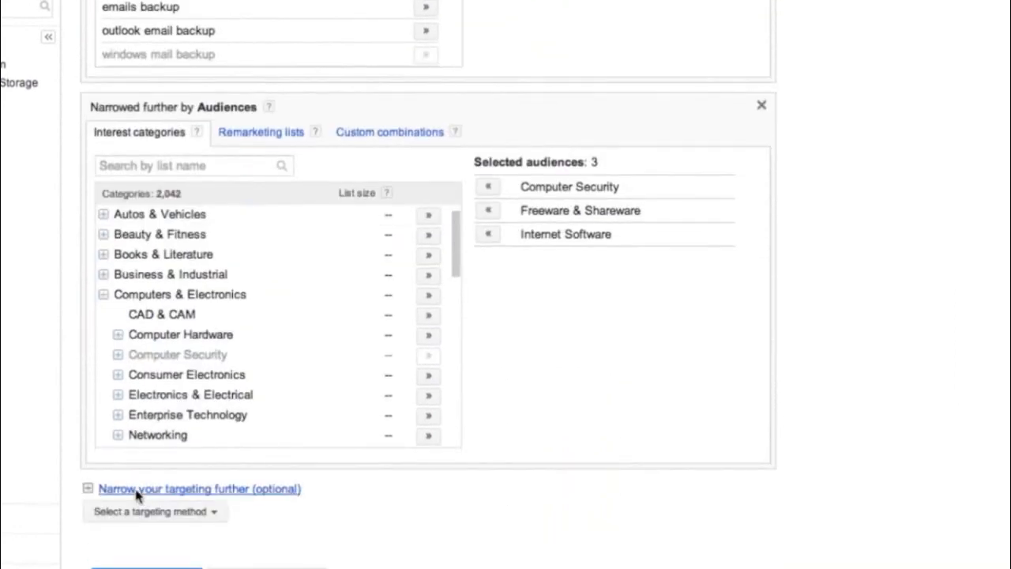
click(136, 510)
click(198, 463)
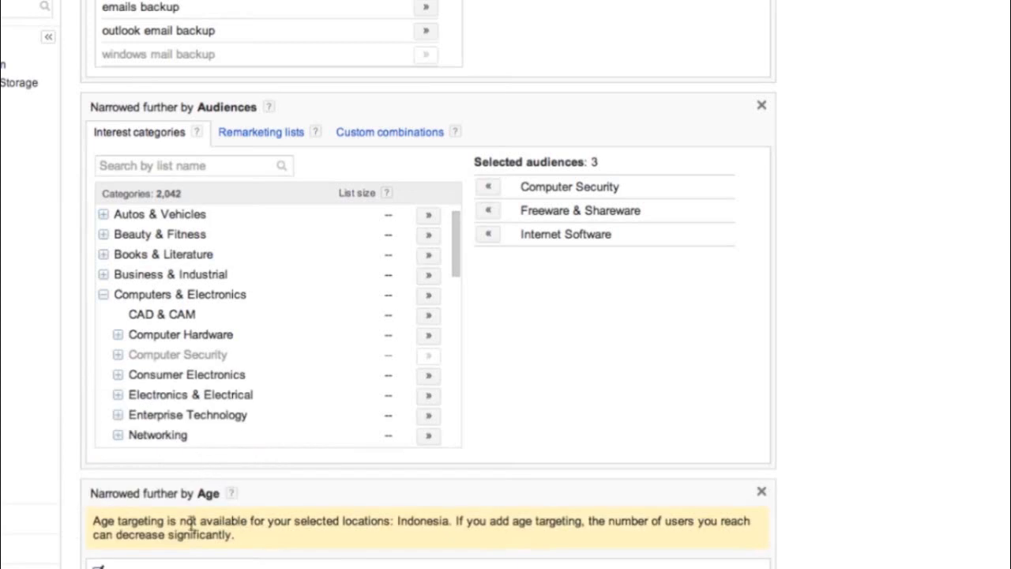
Exclude the Unknown, 65 or more, 55-64 and 45-54 groups from the age targeting.
scroll(207, 553, down, 3)
click(98, 488)
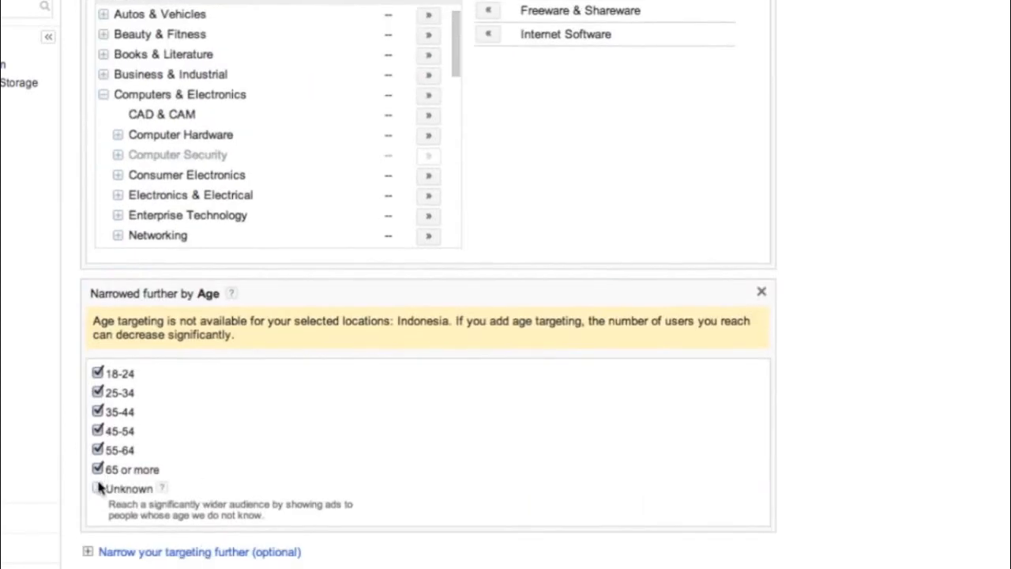
click(97, 469)
click(98, 450)
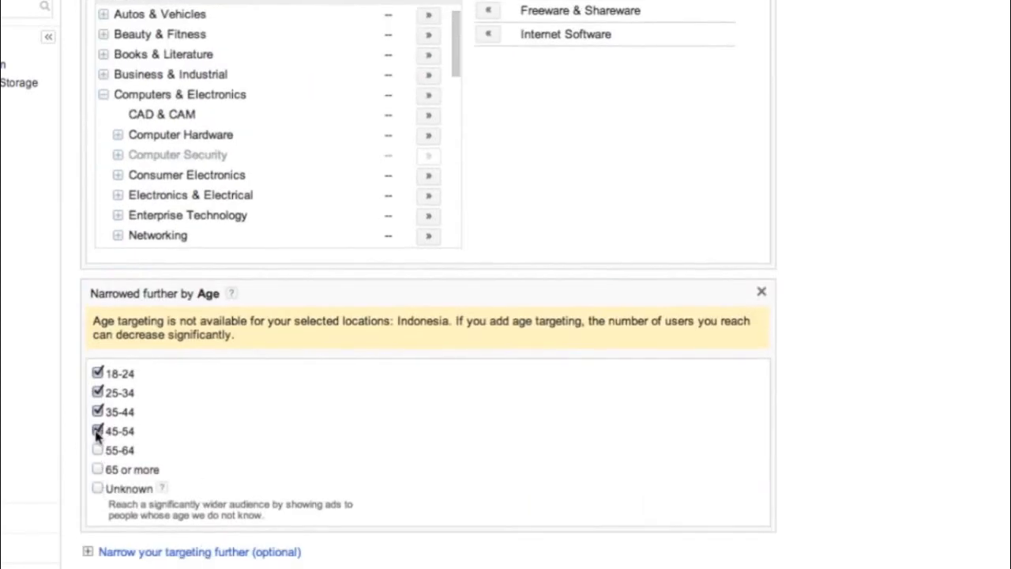
click(97, 431)
Check the remaining targeting methods without adding one, and save the ad group to continue to ad creation.
scroll(203, 469, down, 2)
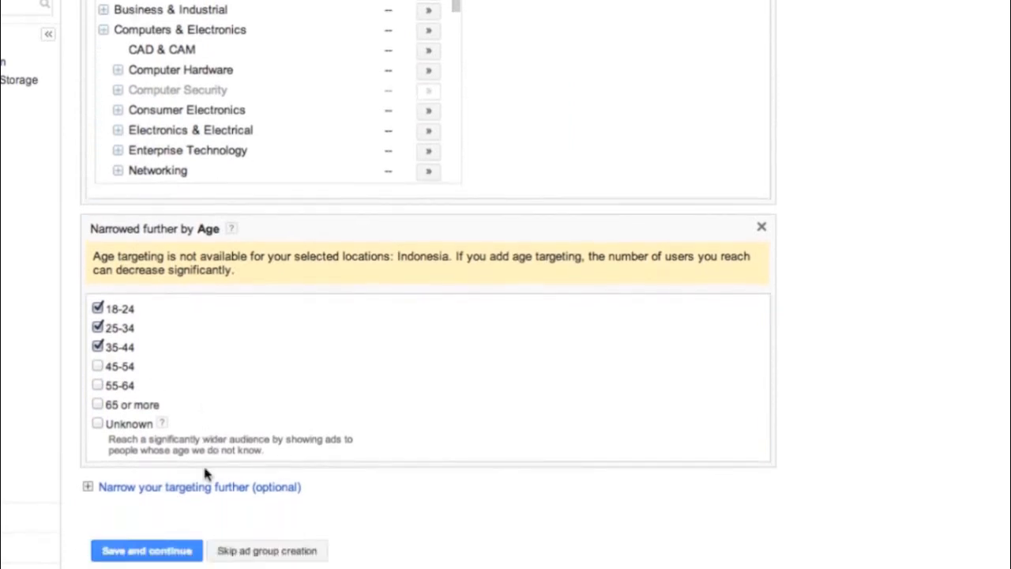
click(88, 486)
click(133, 512)
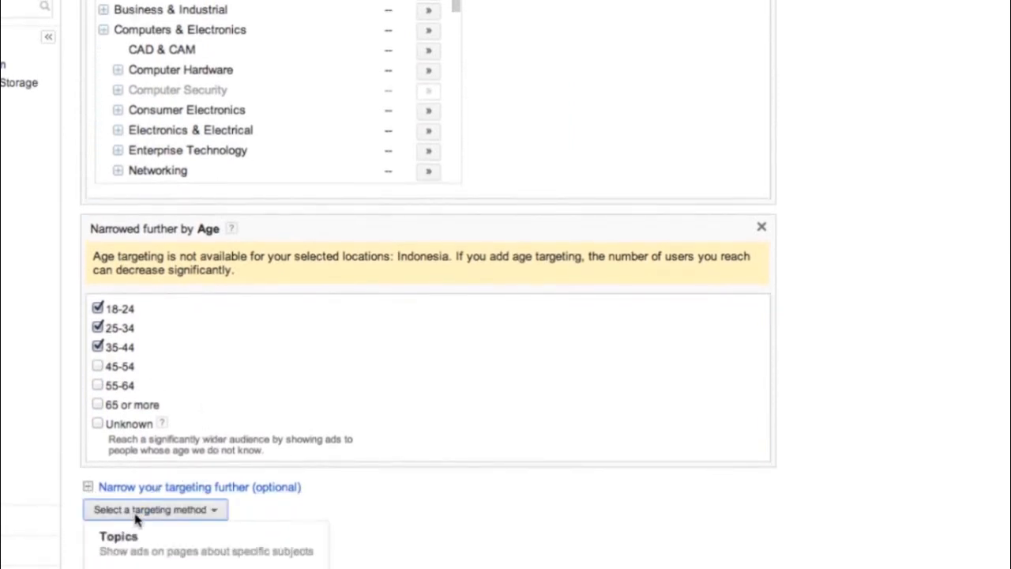
scroll(276, 485, down, 1)
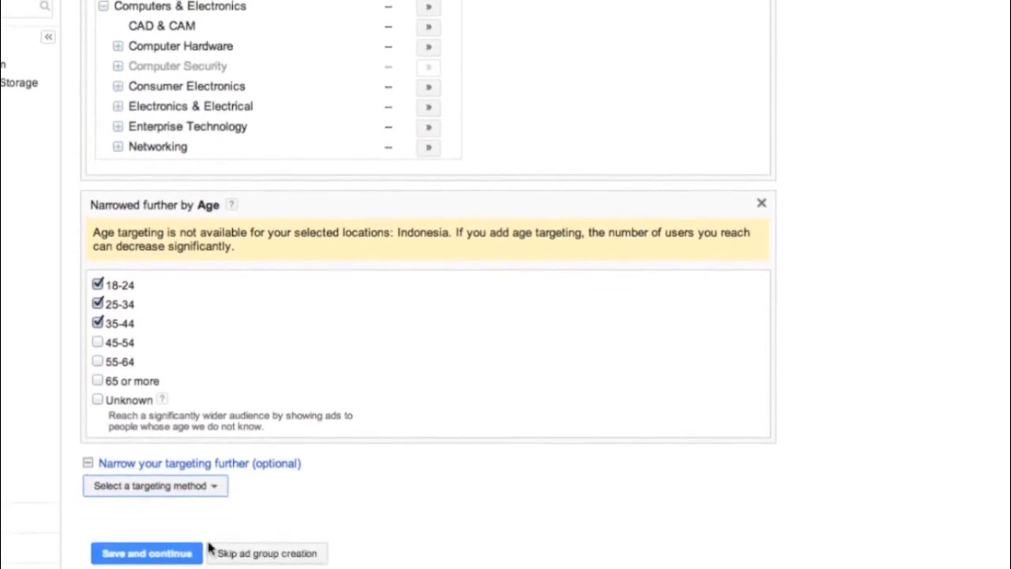
click(172, 551)
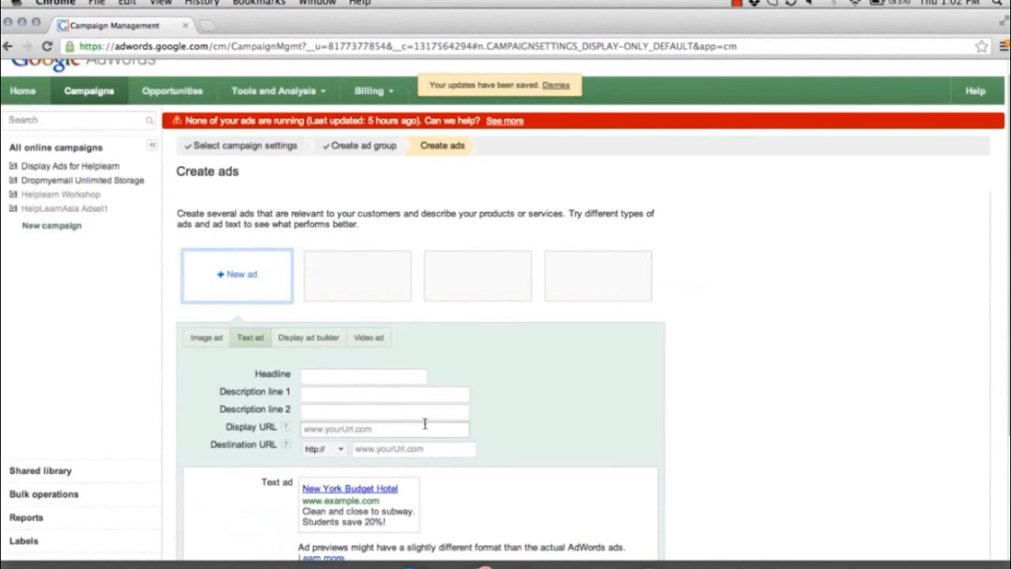
Set the new ad's type to Image ad and choose DME-BL-200x200.png from the blue Unlimited Storage banner folder as its image.
scroll(424, 424, down, 3)
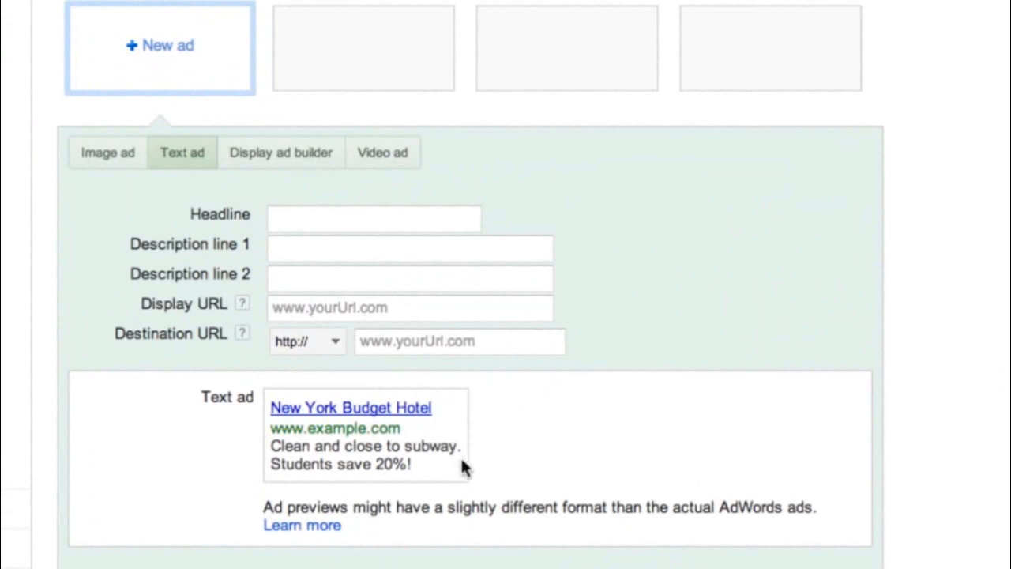
click(112, 152)
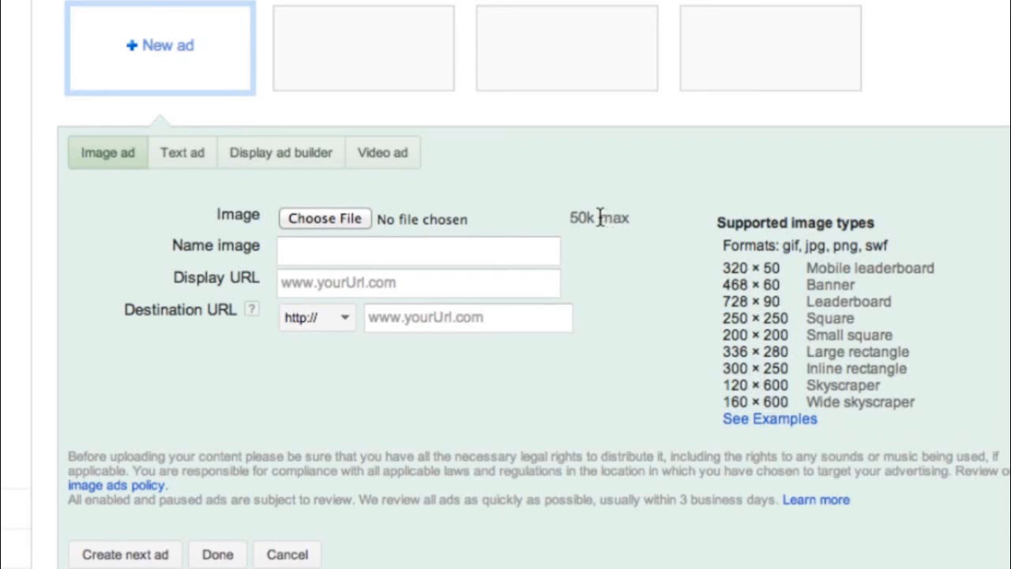
click(366, 218)
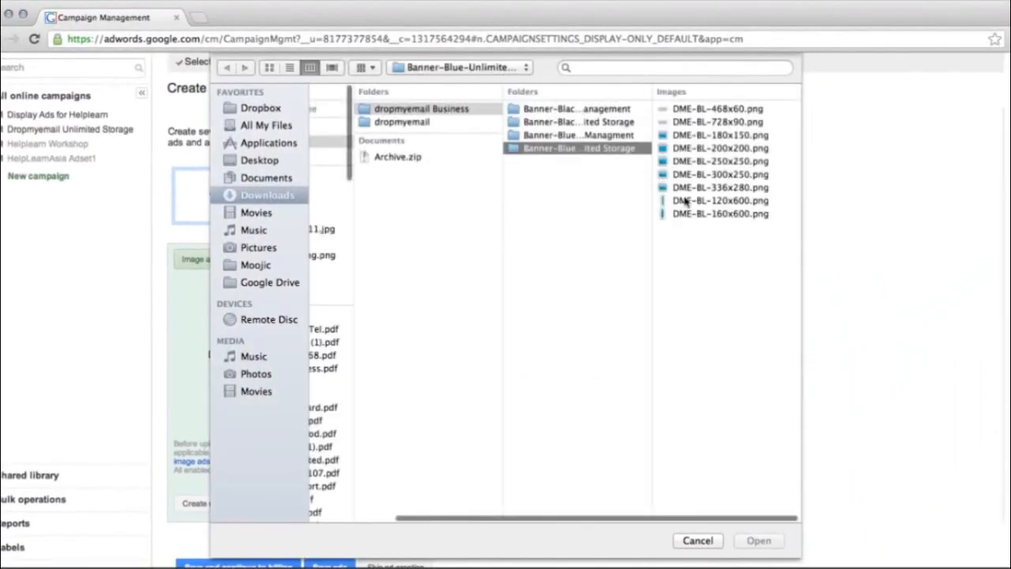
click(725, 149)
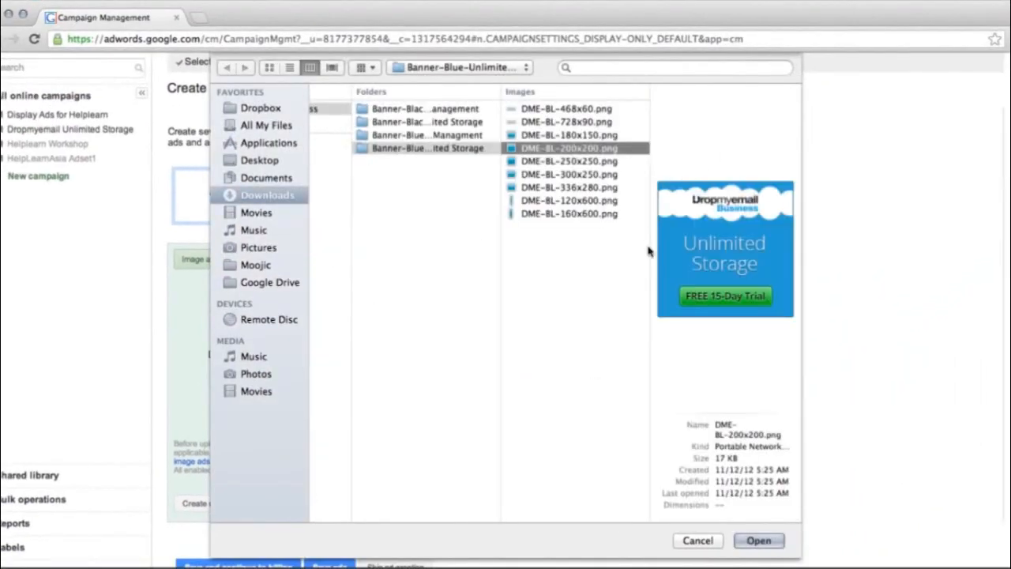
click(758, 541)
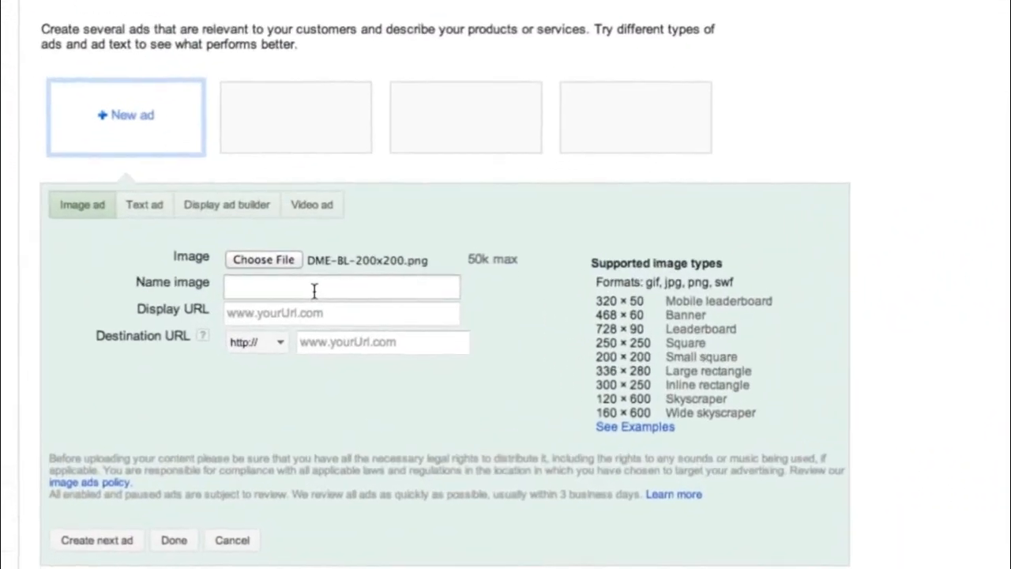
Name the ad image "Unlimited Storage - Blue".
click(366, 319)
text(U)
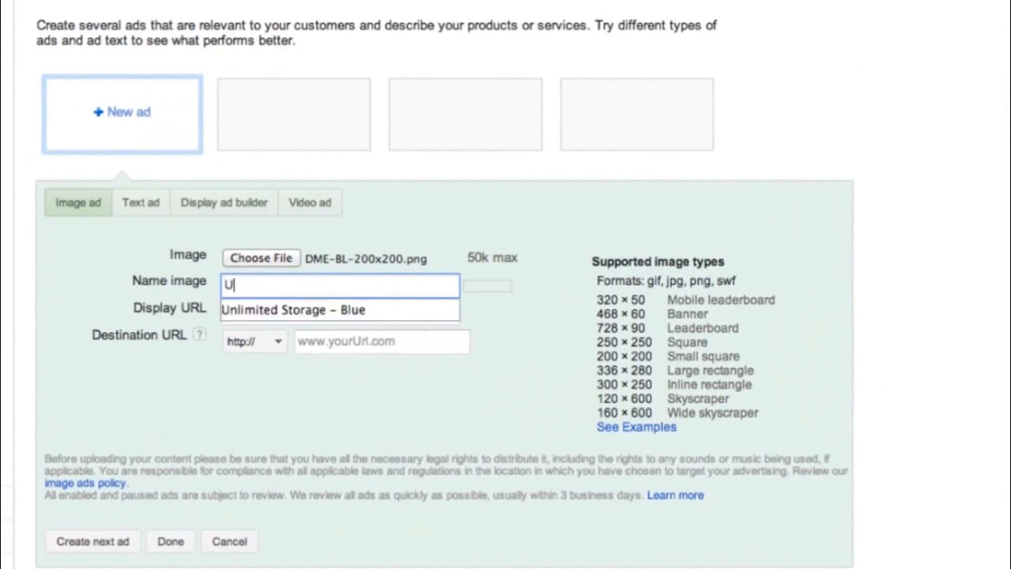
text(nlimited)
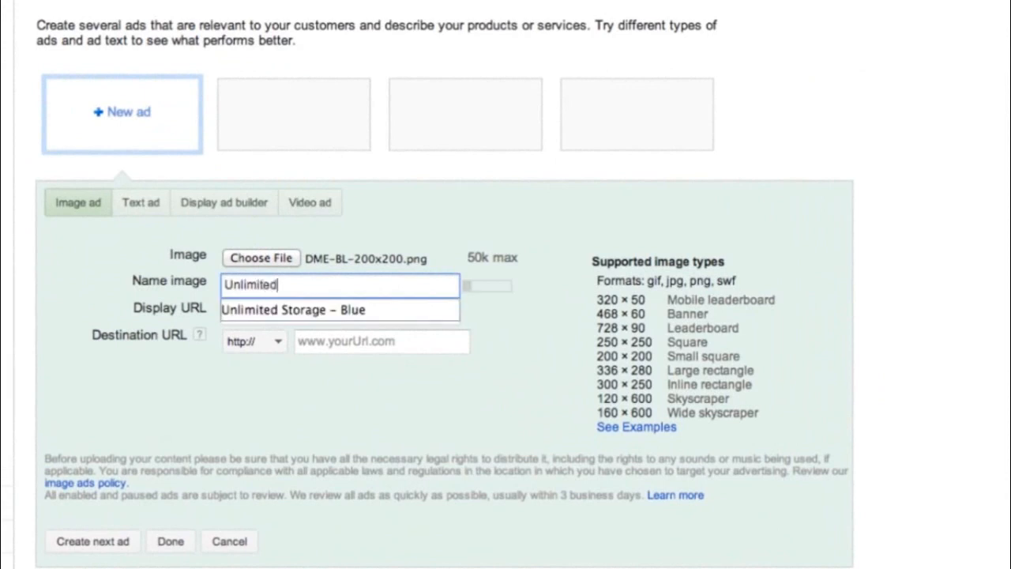
key(Down)
key(Tab)
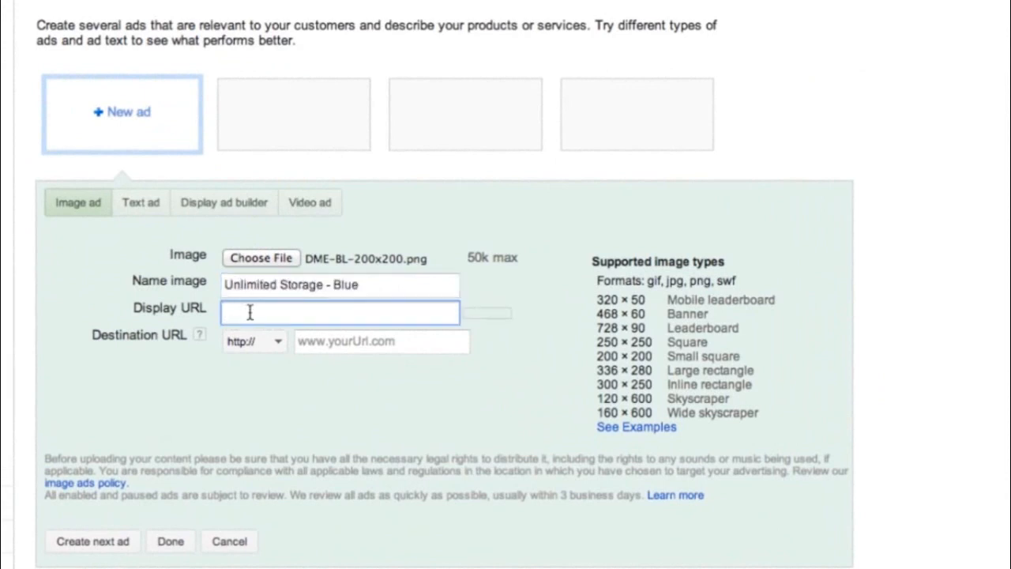
text(ww)
key(Down)
key(Tab)
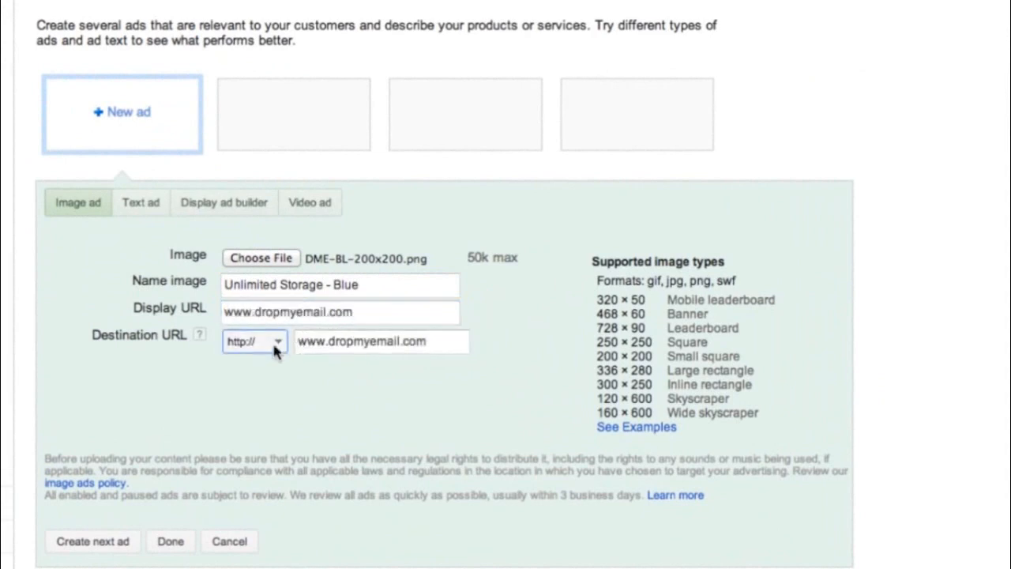
click(427, 342)
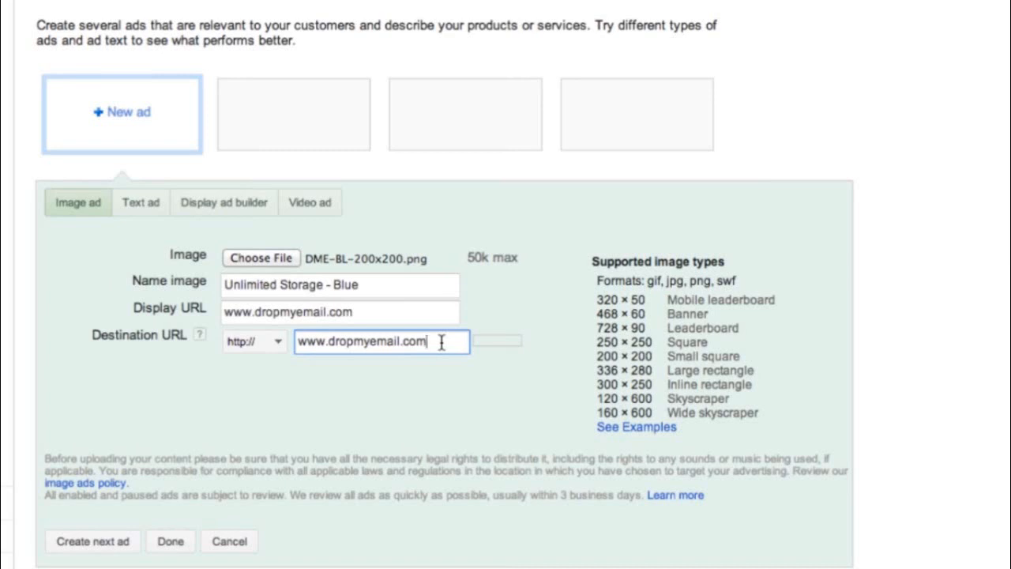
Finish the image ad and save the ads without continuing to billing.
scroll(345, 385, down, 2)
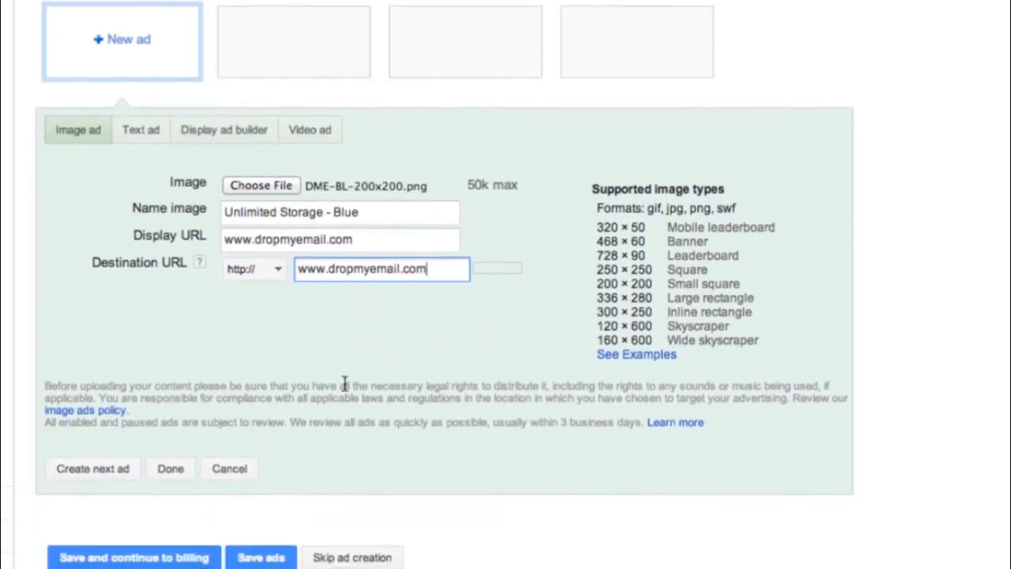
scroll(345, 385, down, 1)
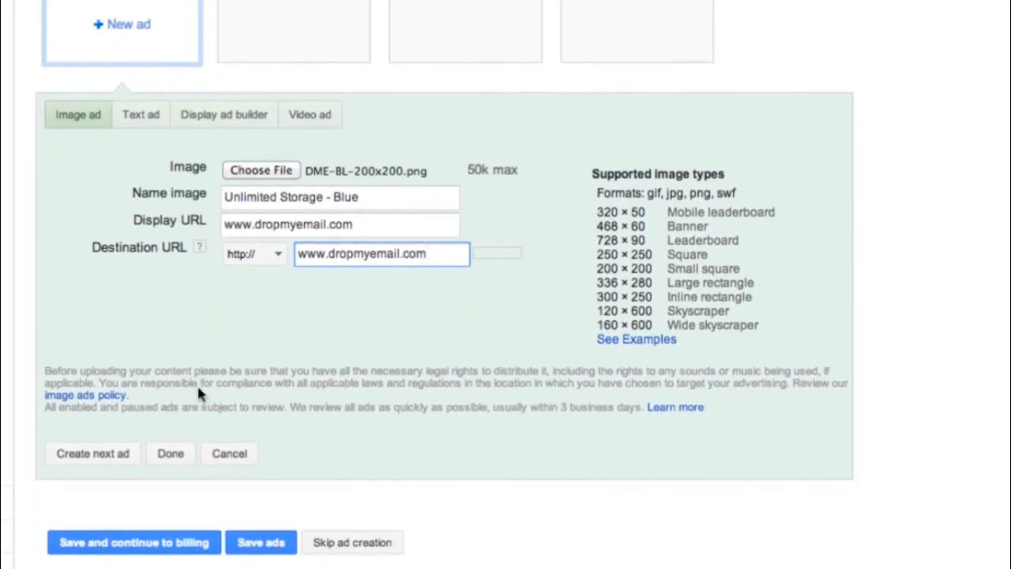
click(170, 454)
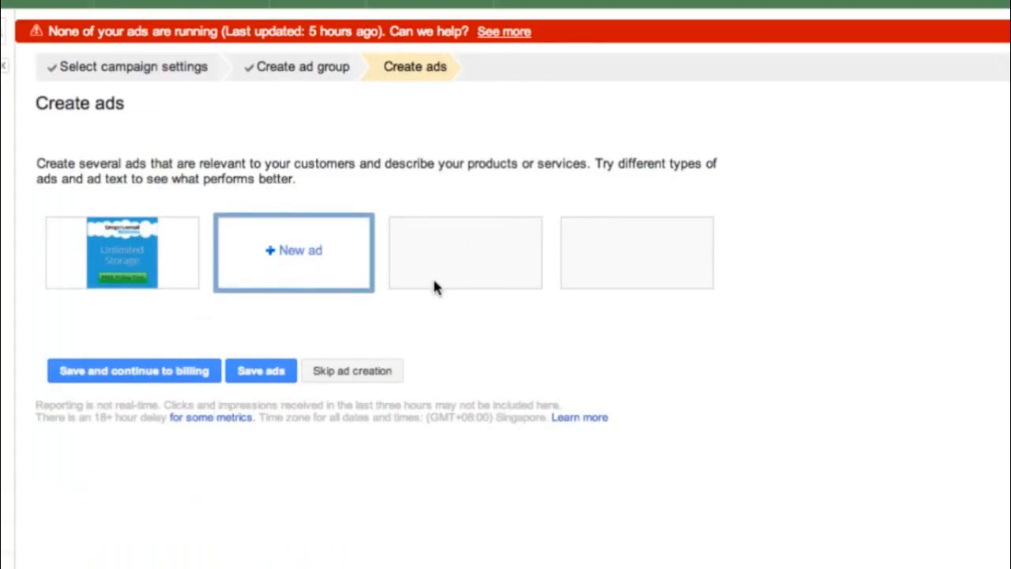
mouse_move(176, 282)
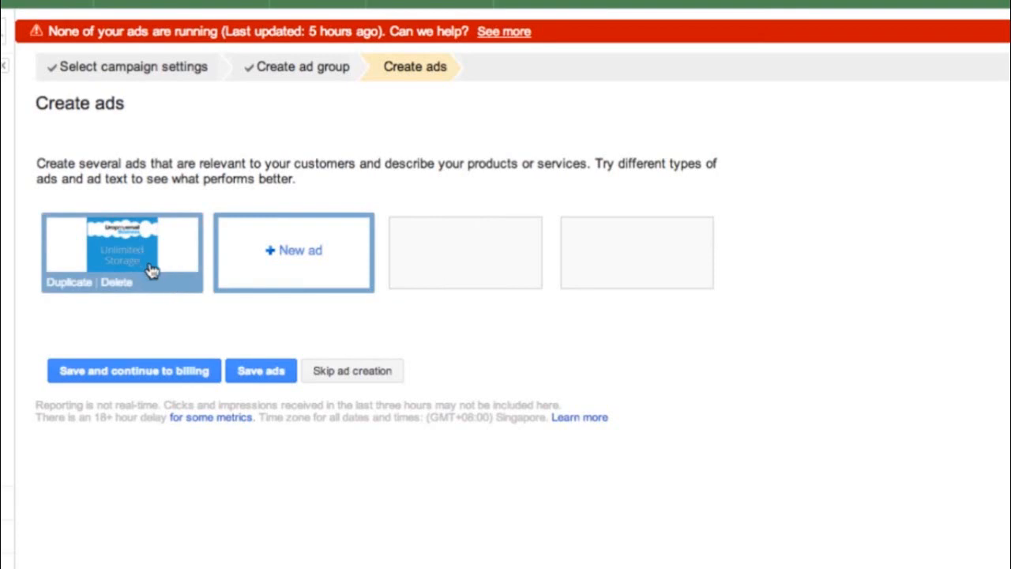
click(255, 369)
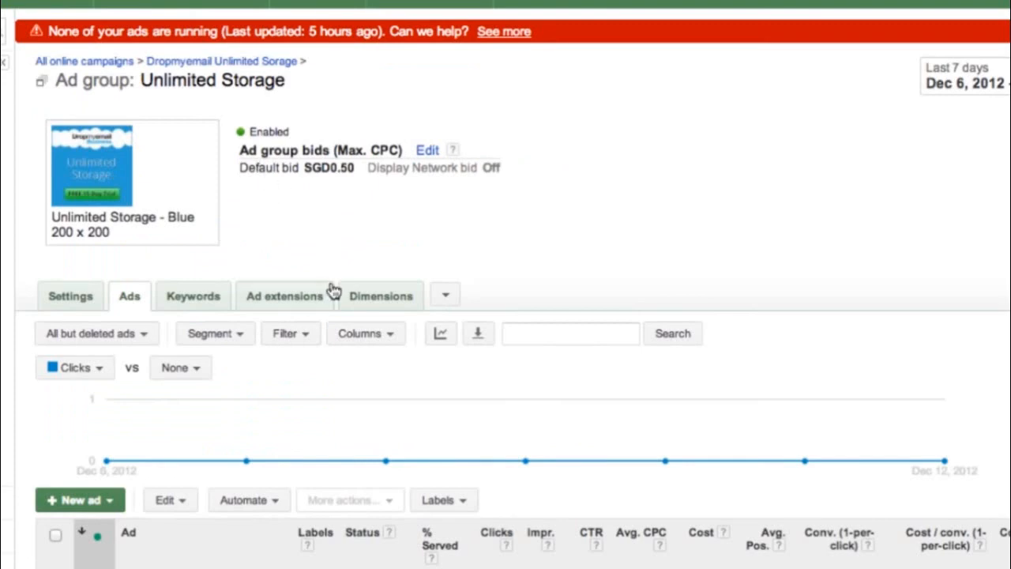
Review the new image ad in the ad group's ads table and open the explanation of its status.
scroll(327, 289, down, 3)
scroll(342, 142, up, 2)
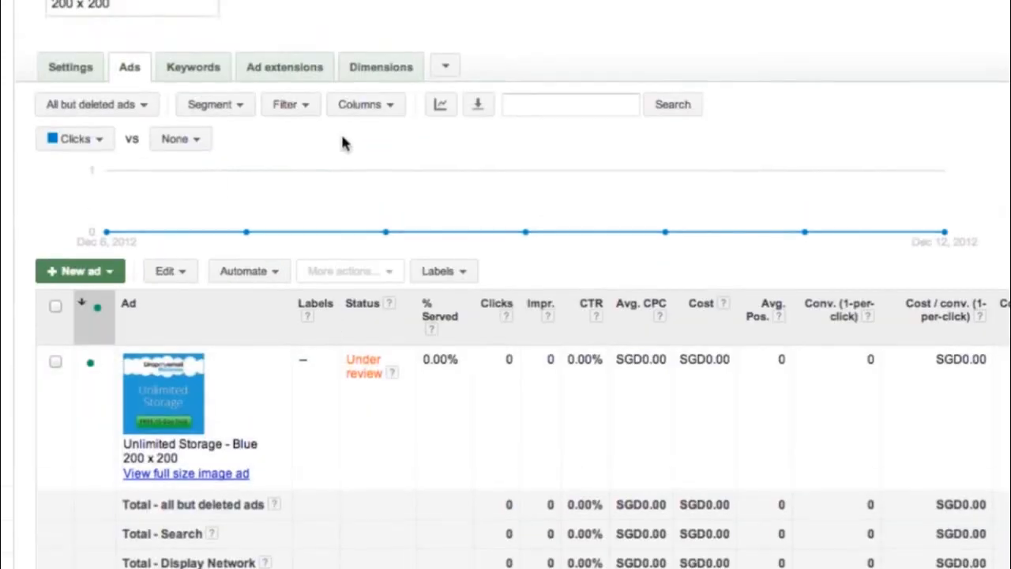
scroll(390, 312, down, 3)
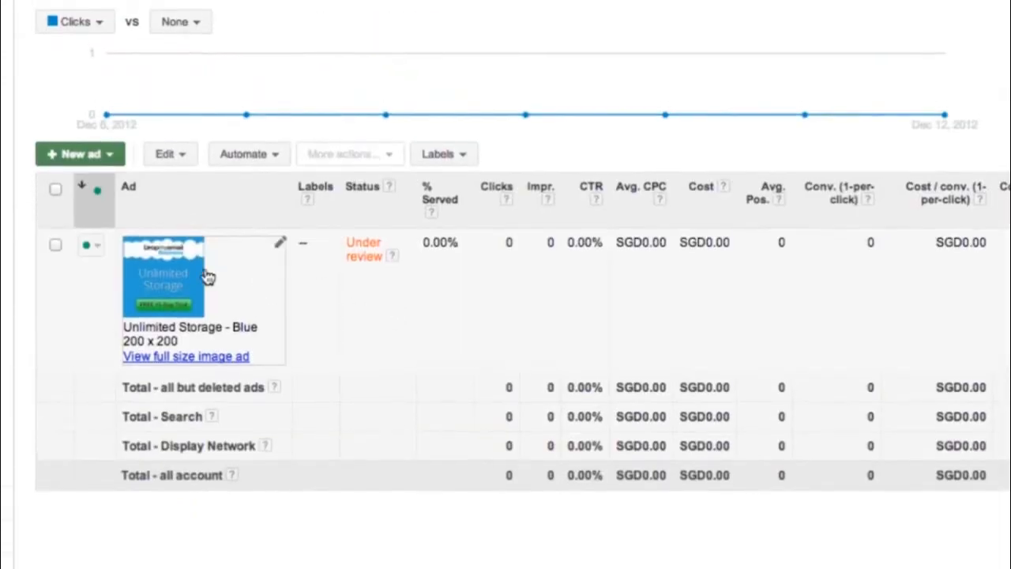
click(390, 263)
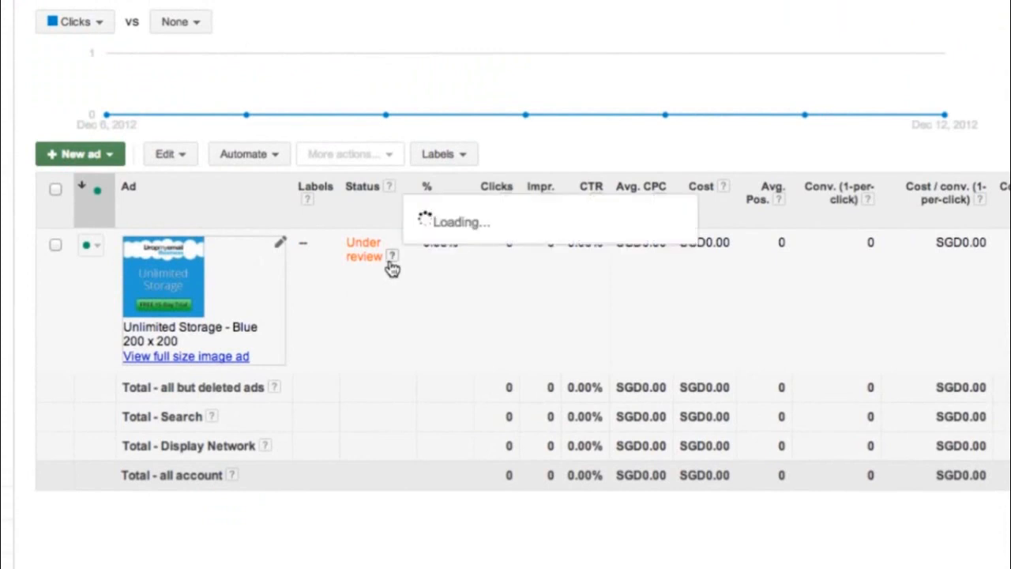